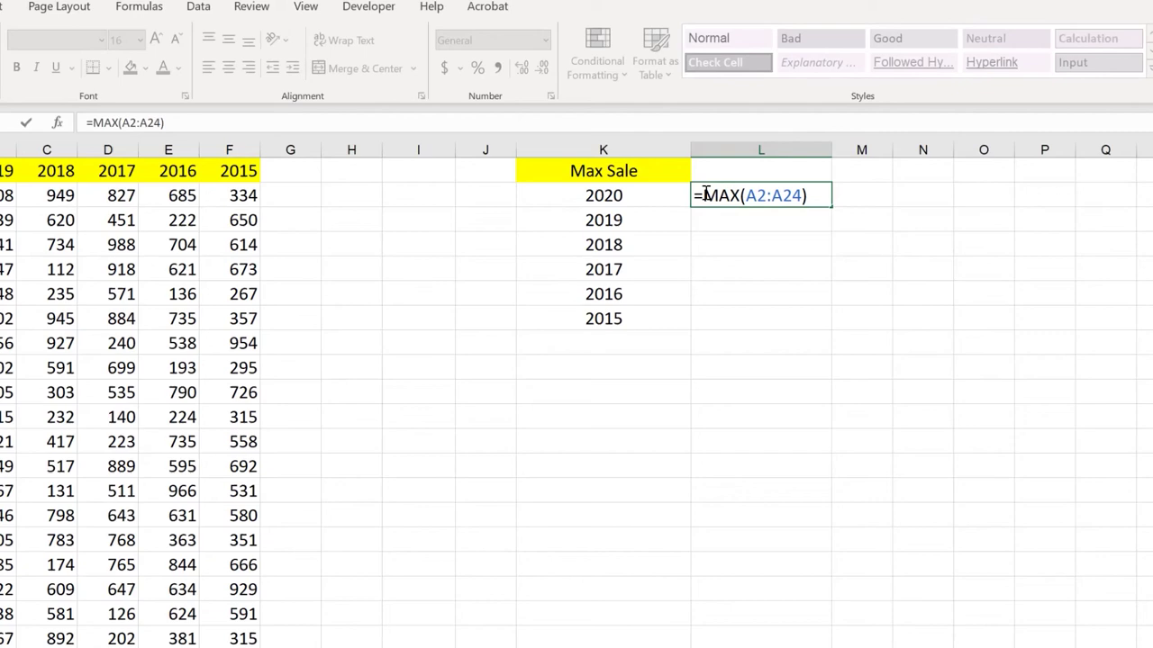
- Wrap the MAX(A2:A24) formula in cell L2 in a MATCH function with A:A as the lookup array
type("MATCH(")
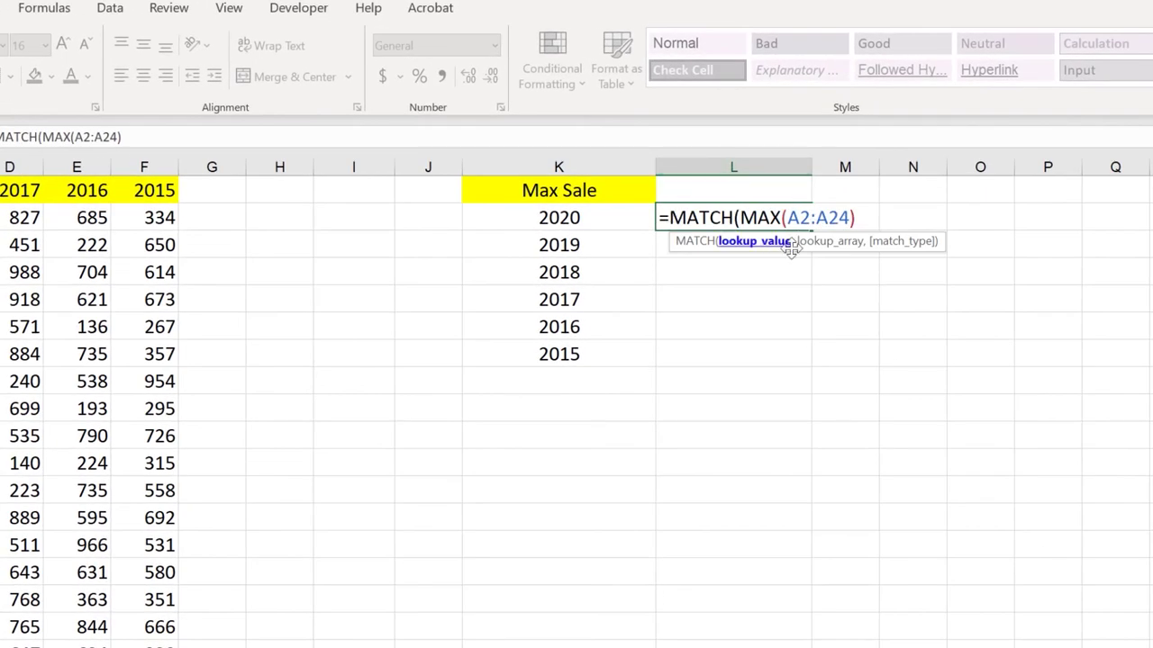
left_click(867, 217)
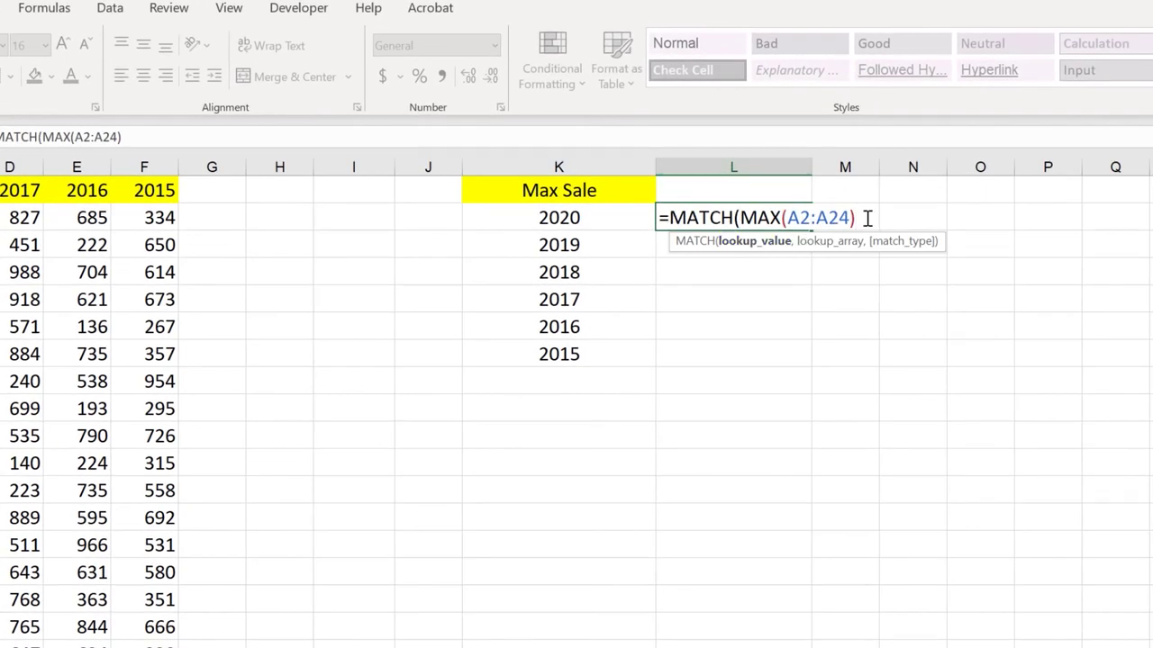
type(",")
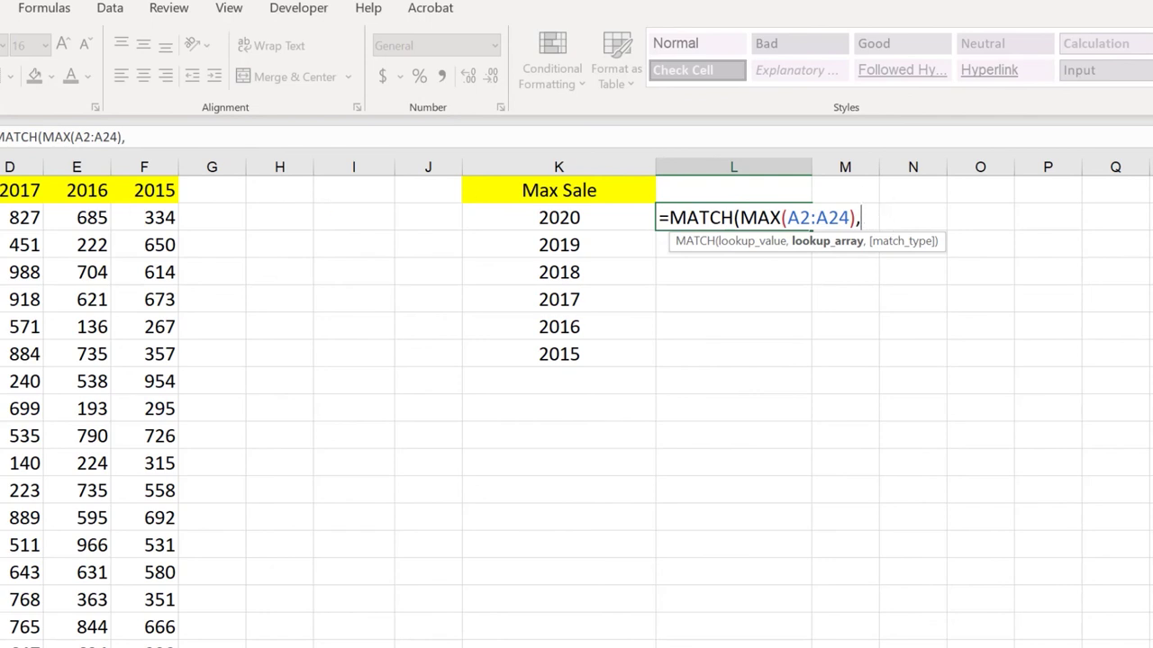
type("A:A")
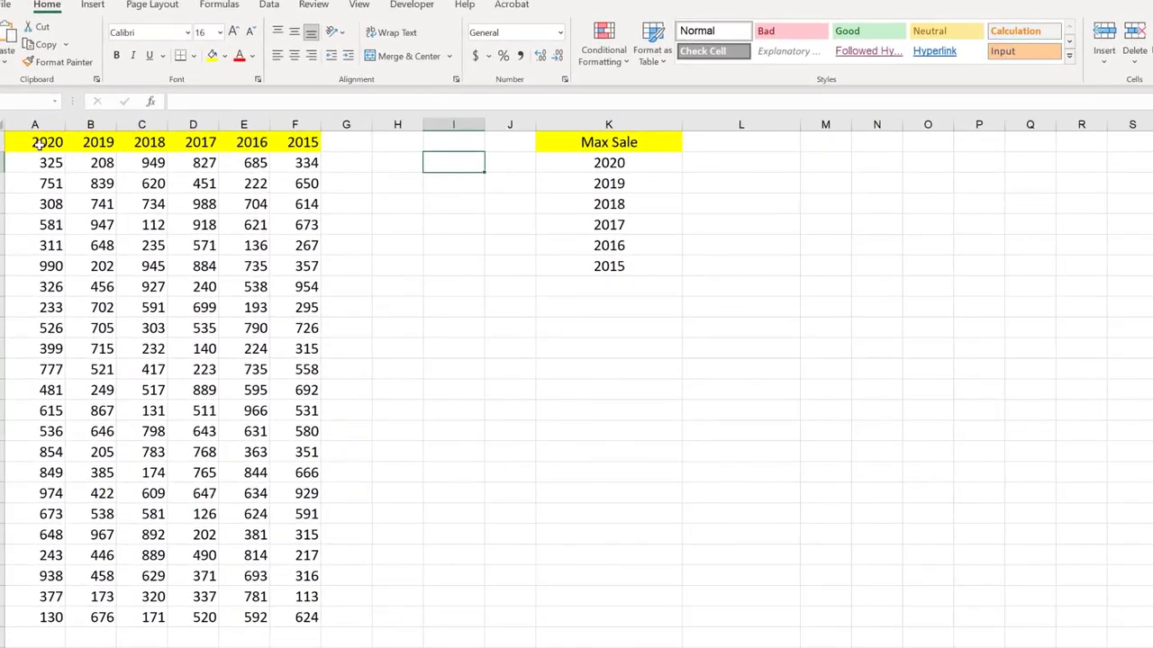
- Examine the year headers in row 1, the 2018 sales values and the Max Sale year list in column K
left_click(18, 91)
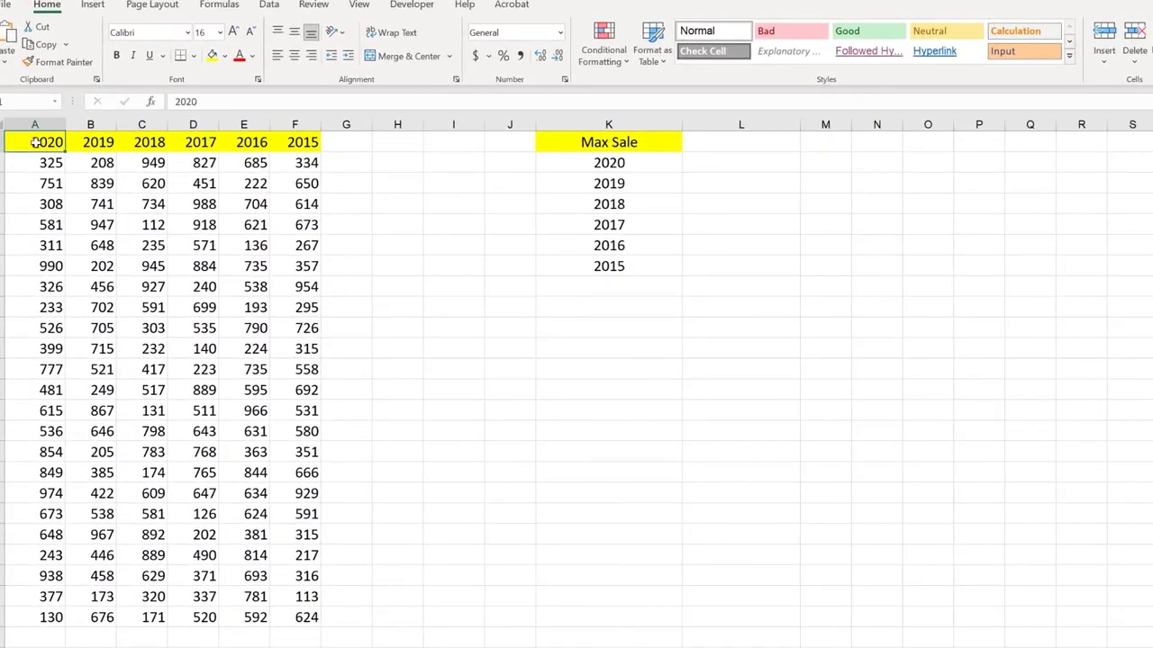
left_click_drag(34, 142, 90, 142)
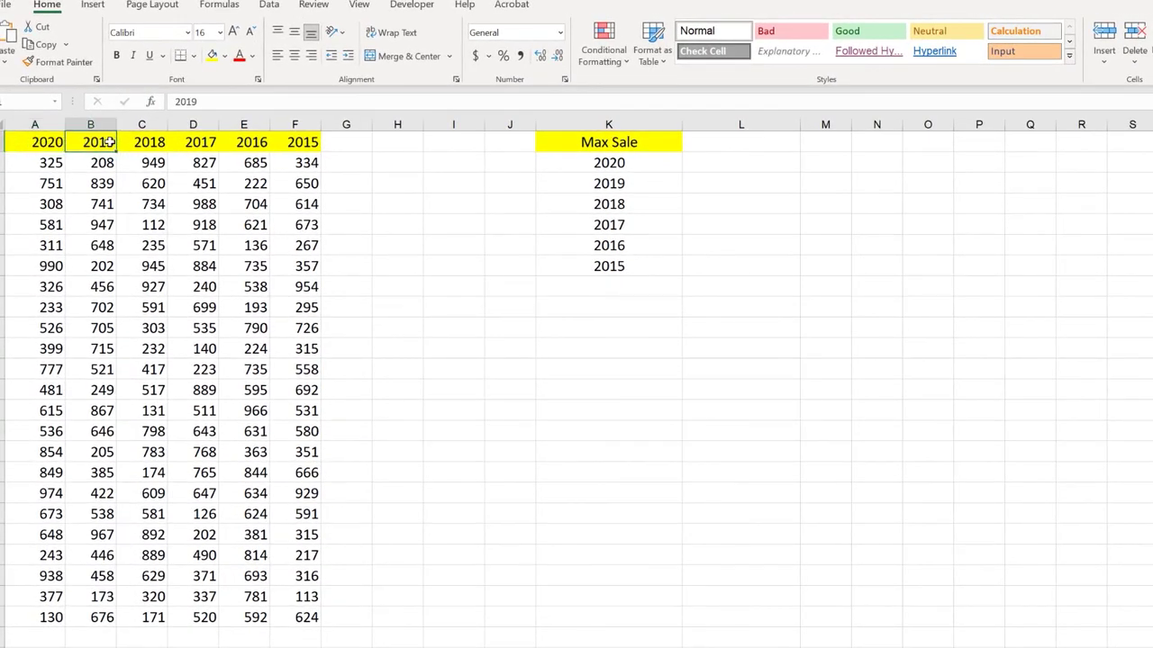
left_click(279, 144)
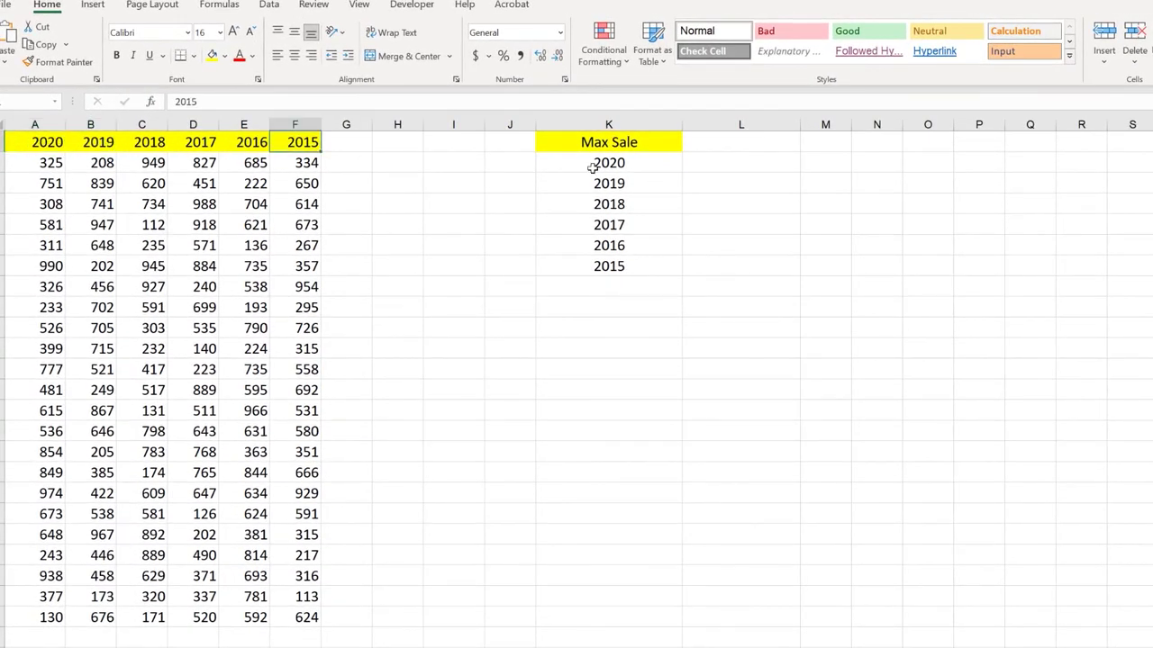
left_click(627, 142)
left_click_drag(649, 157, 664, 247)
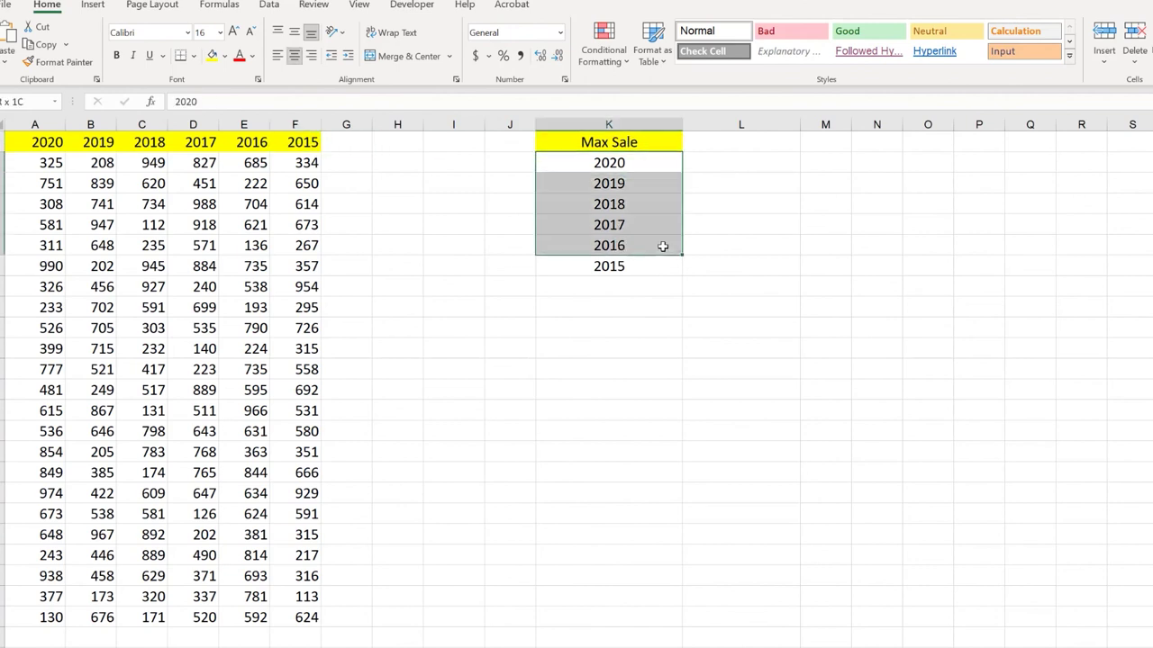
left_click(633, 273)
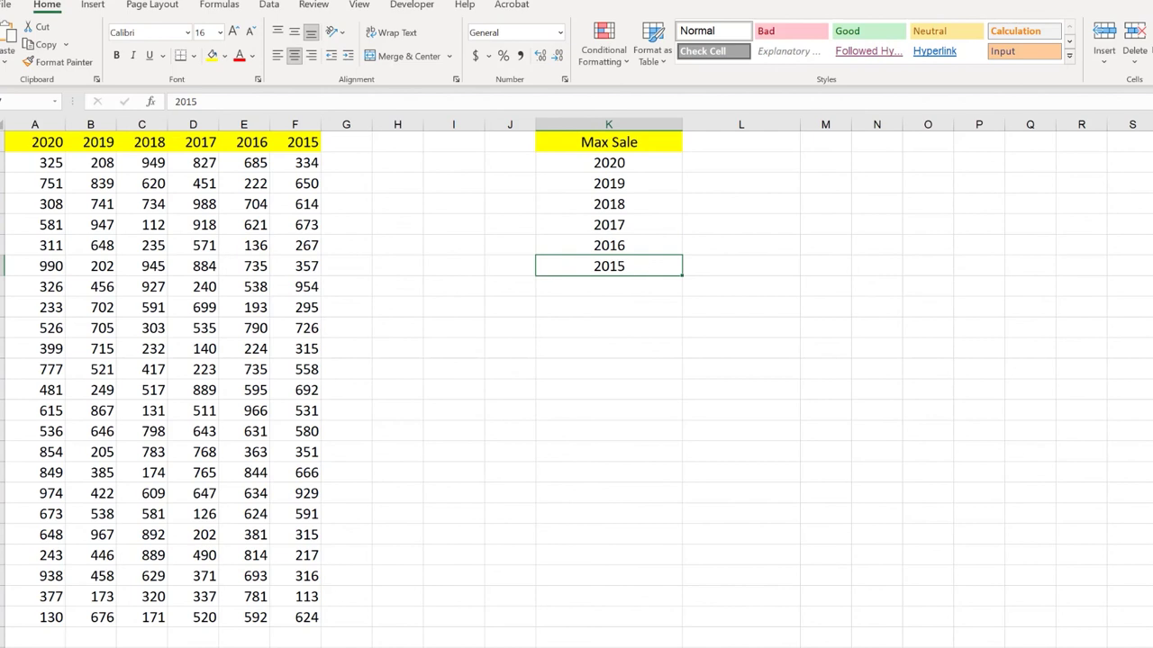
left_click(705, 181)
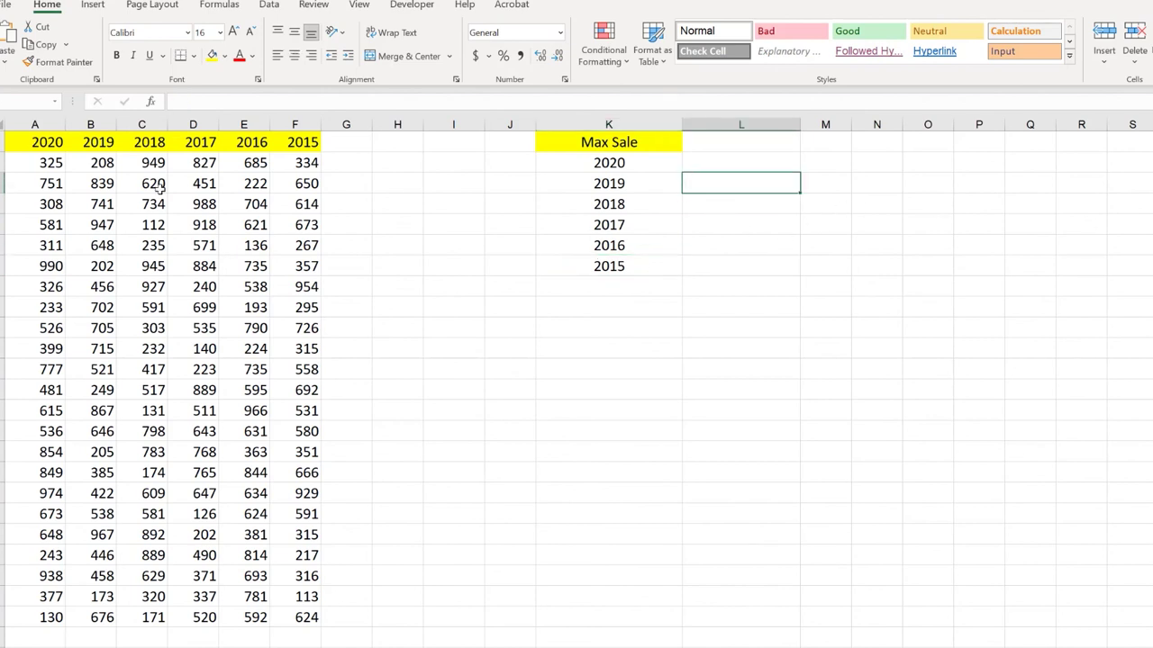
left_click_drag(153, 183, 147, 473)
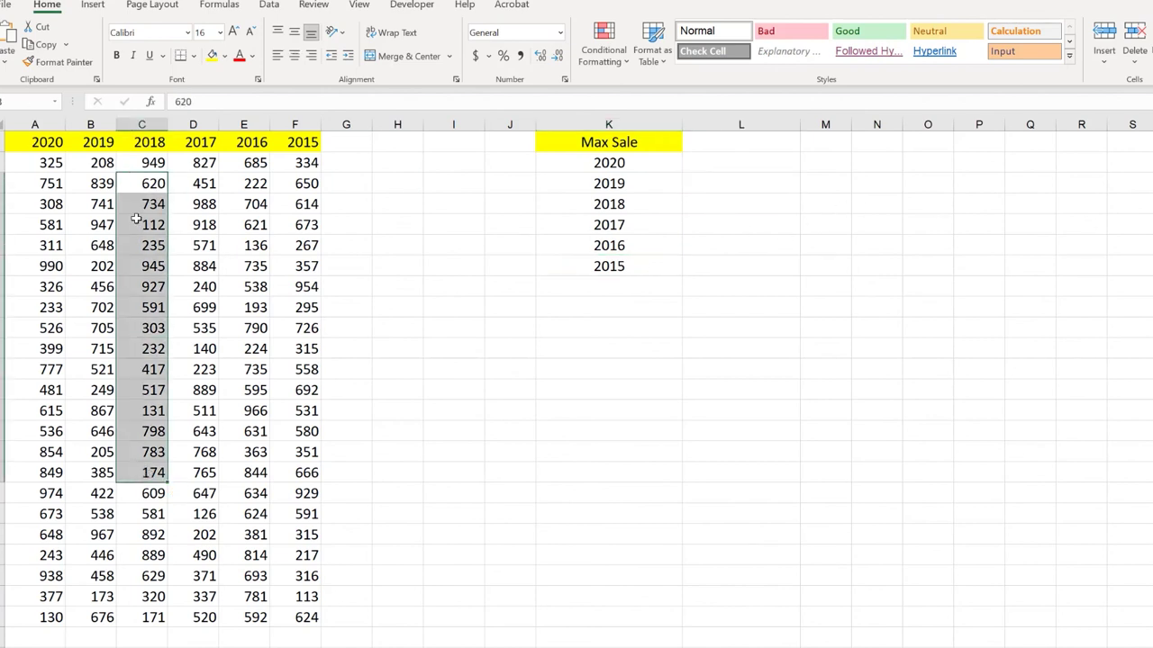
left_click(784, 159)
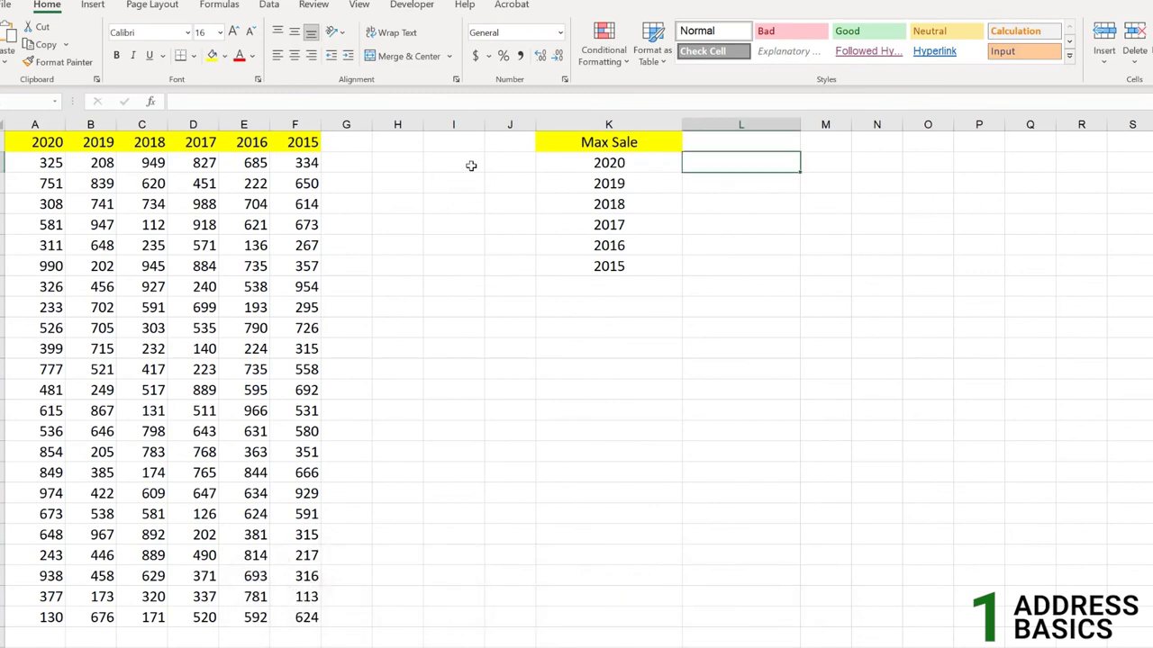
double_click(470, 164)
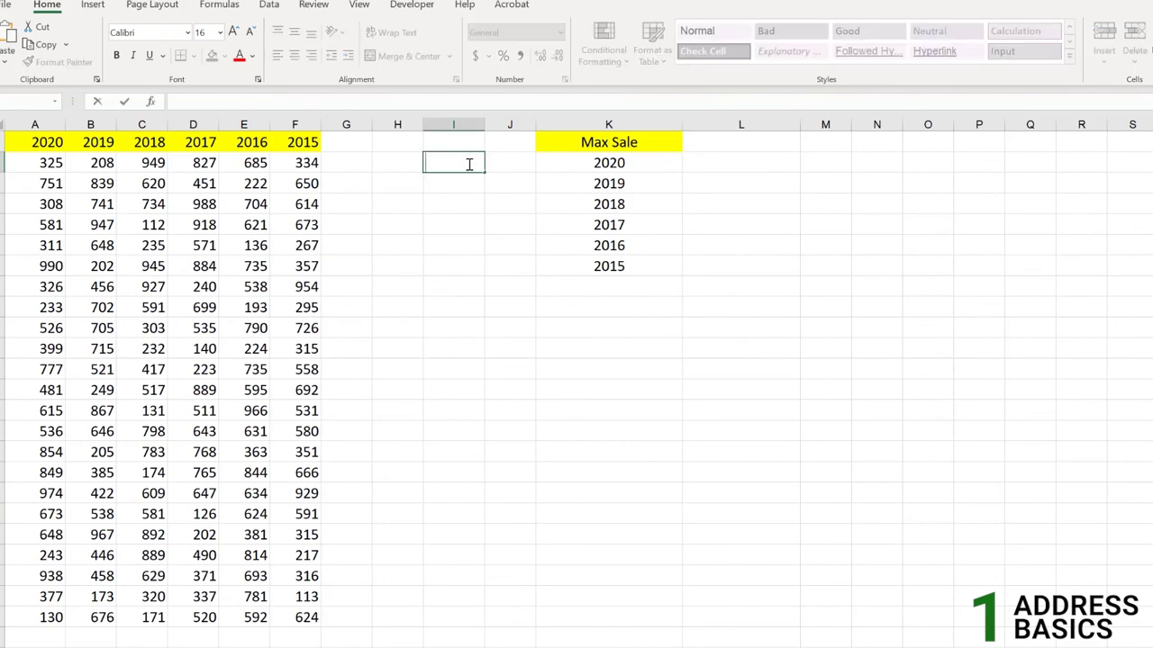
type("=ADDRESS(")
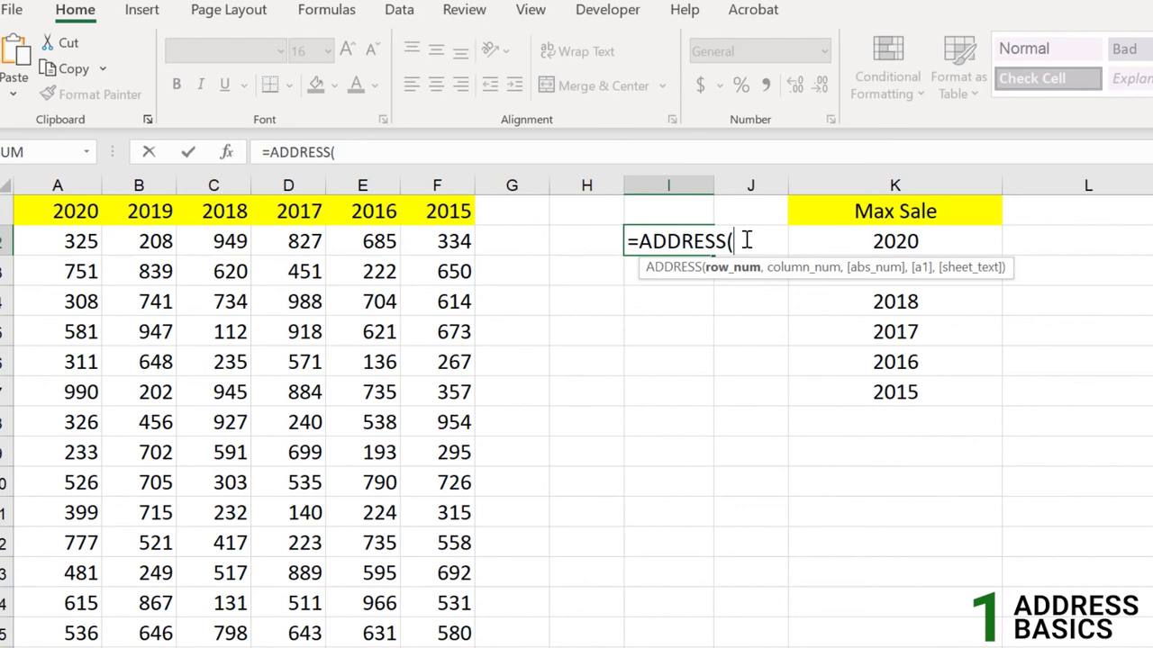
left_click_drag(735, 242, 631, 241)
key("Escape")
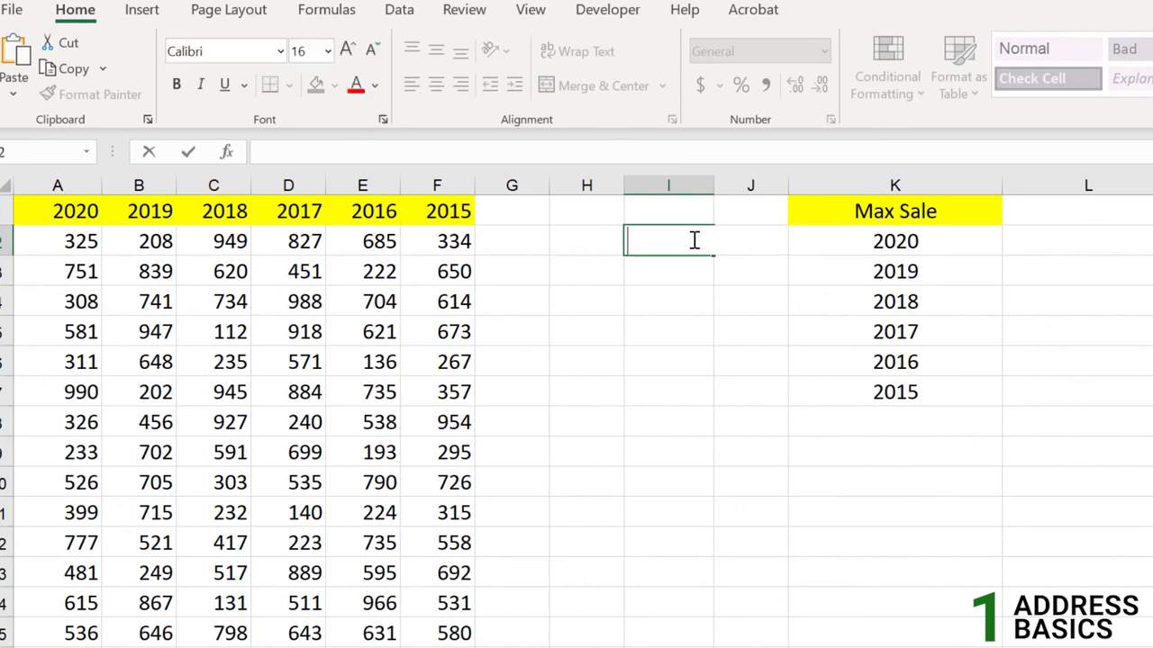
- Enter 2 in cell G2 and 3 in cell H2 as the row and column numbers
left_click(587, 276)
left_click(553, 244)
left_click(524, 239)
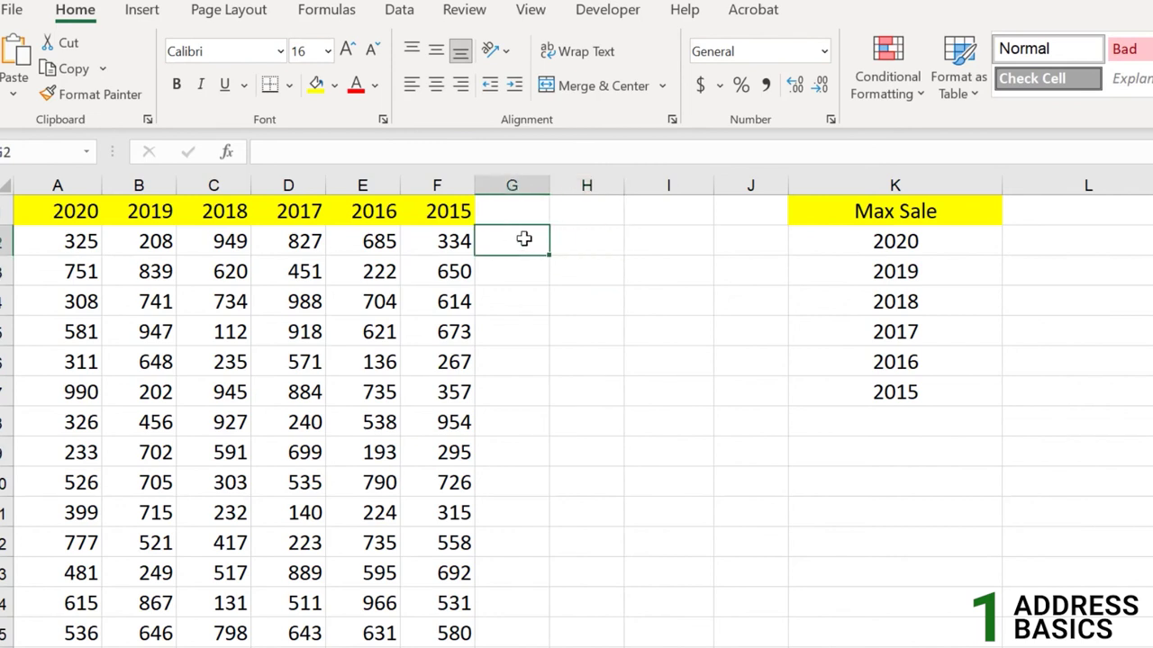
type("2")
left_click(597, 236)
type("3")
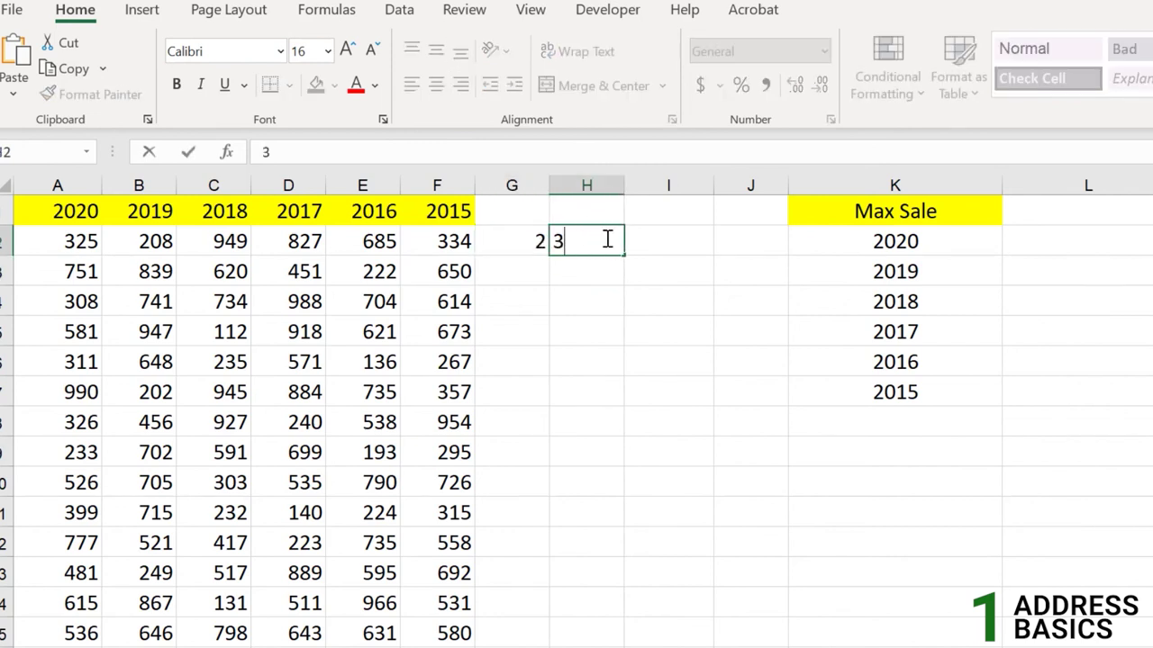
key("Tab")
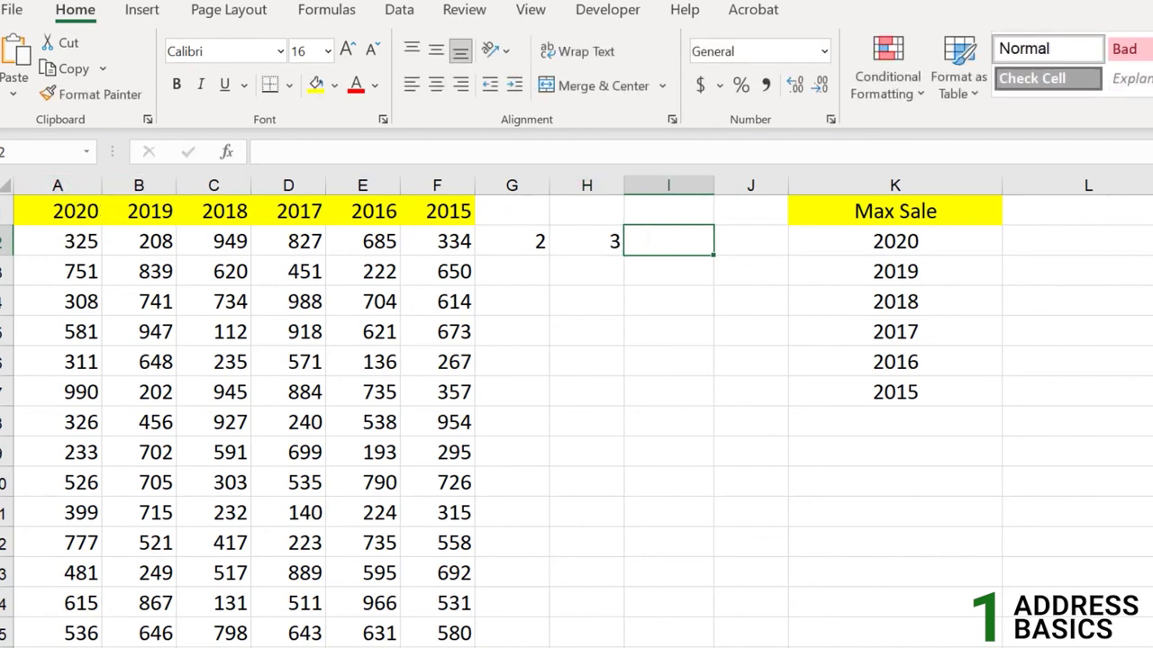
- Highlight row 2 together with column C and select the cell where they intersect, C2
left_click(7, 241)
left_click(230, 180)
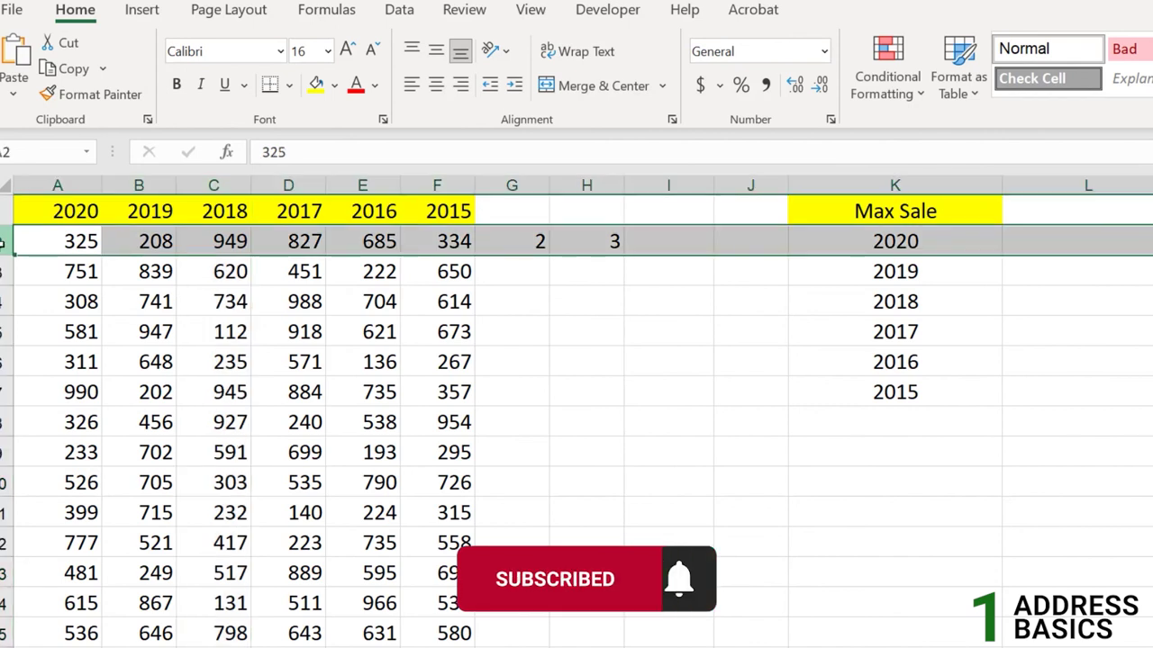
left_click(233, 185, "ctrl")
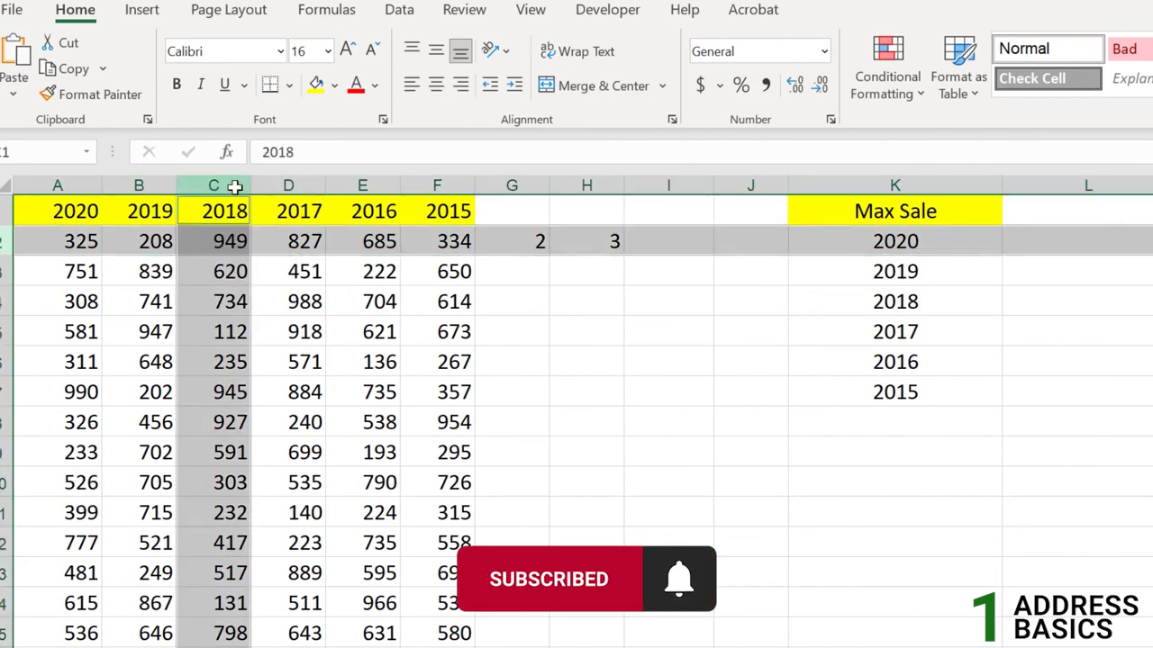
left_click(228, 245)
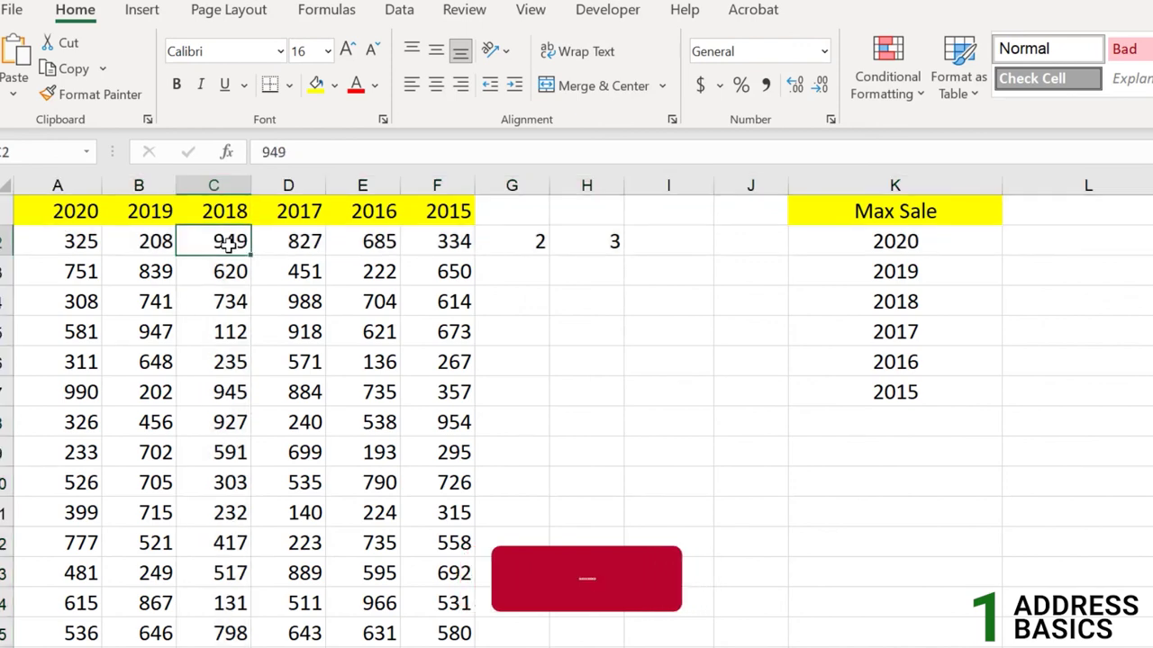
- Enter =ADDRESS(G2,H2) in cell I2, using G2 as the row number and H2 as the column number
left_click(685, 241)
type("=add")
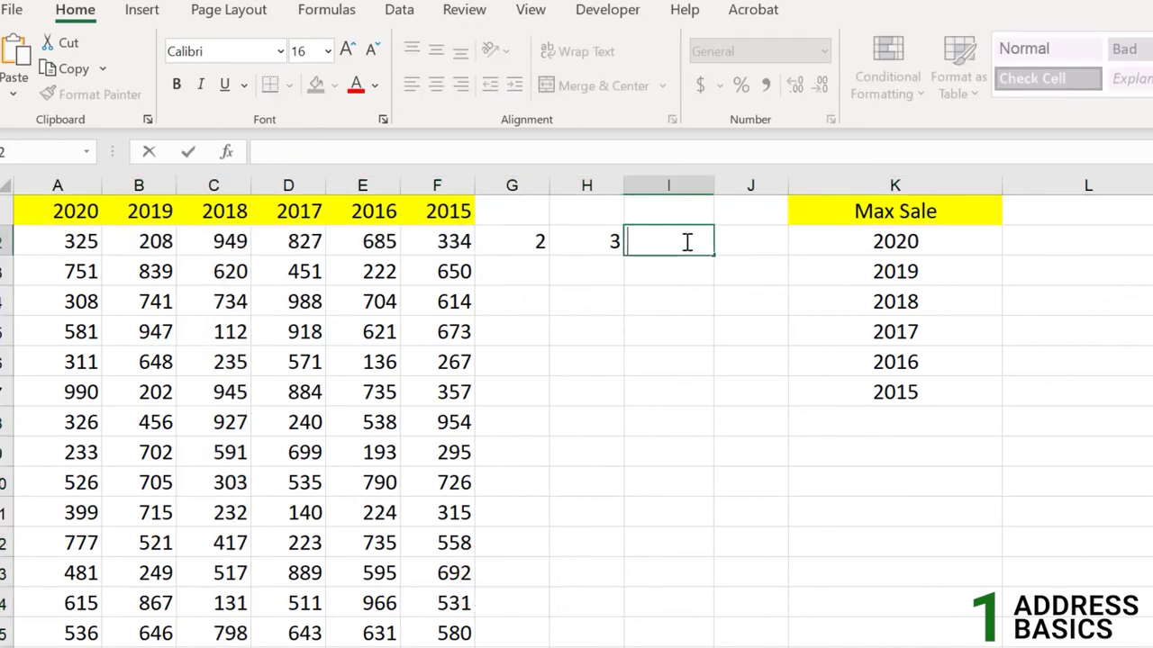
key("Tab")
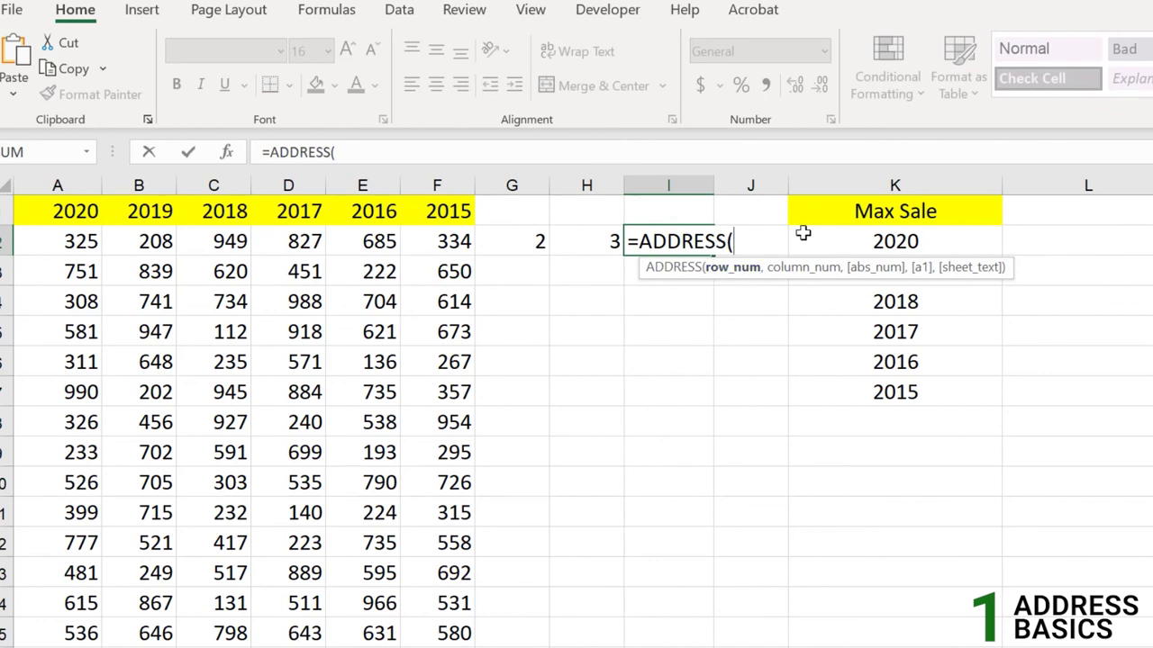
left_click(509, 235)
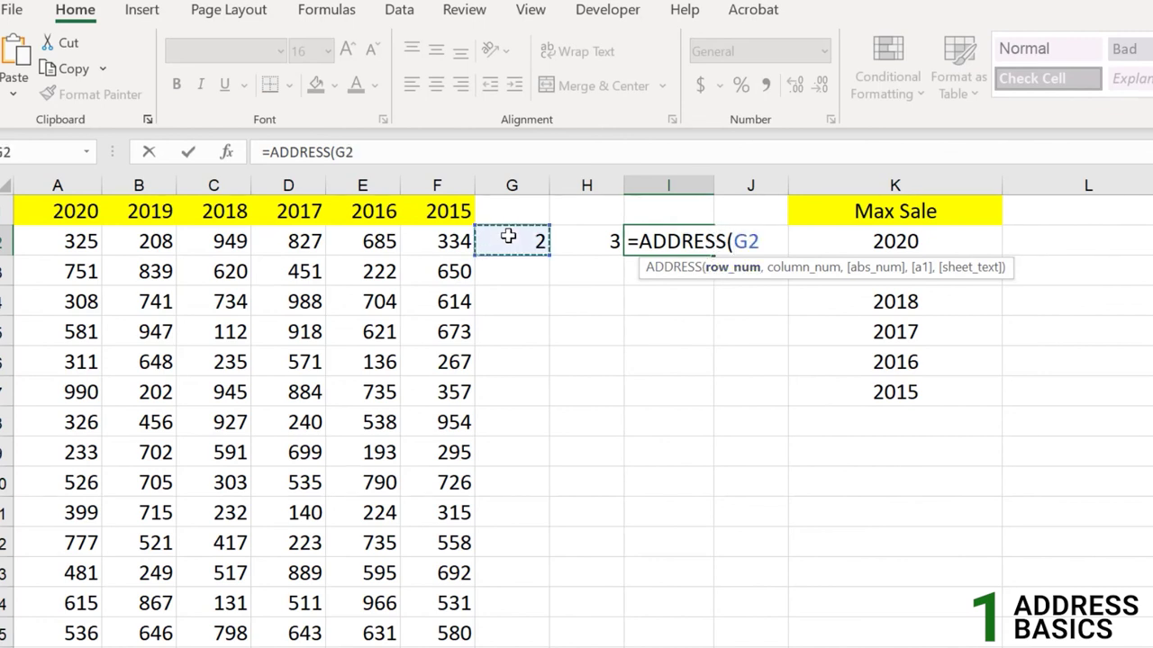
type(",")
left_click(598, 233)
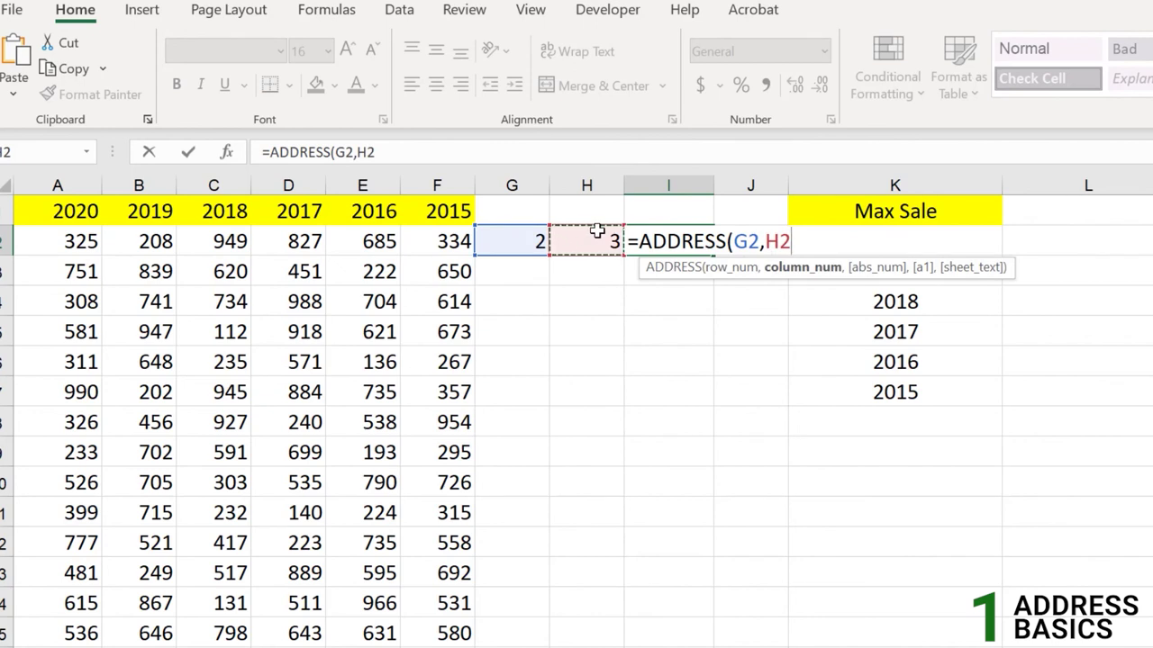
type(")")
key("Return")
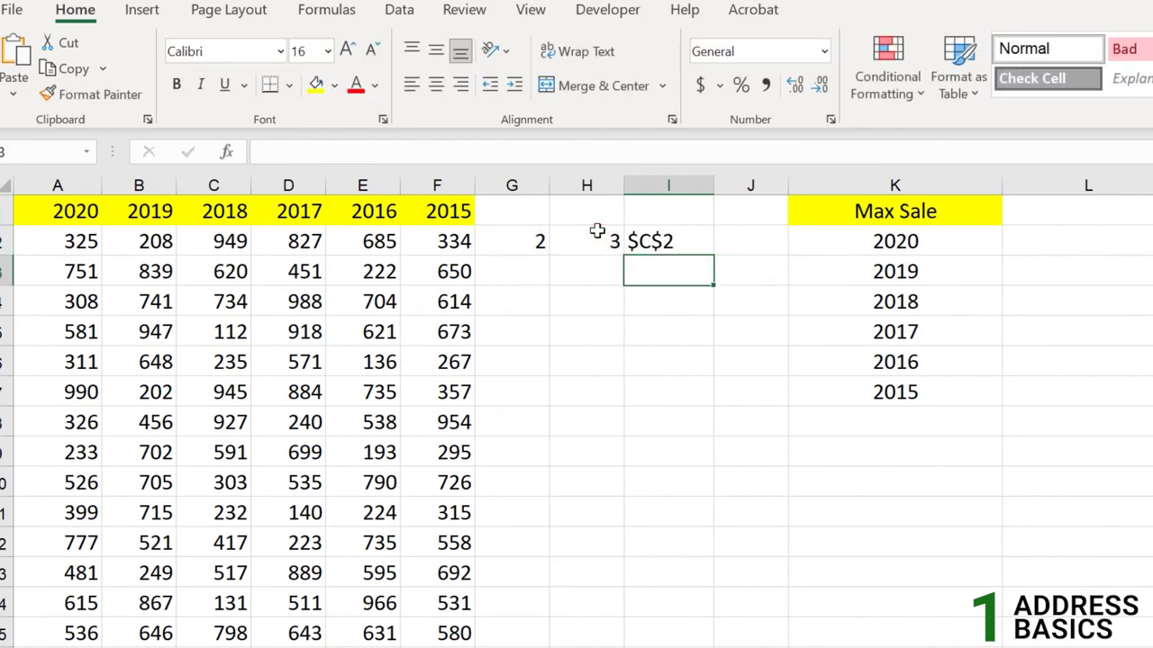
- Add the reference type argument 2 (Absolute row / Relative column) to the ADDRESS formula in I2
left_click(702, 240)
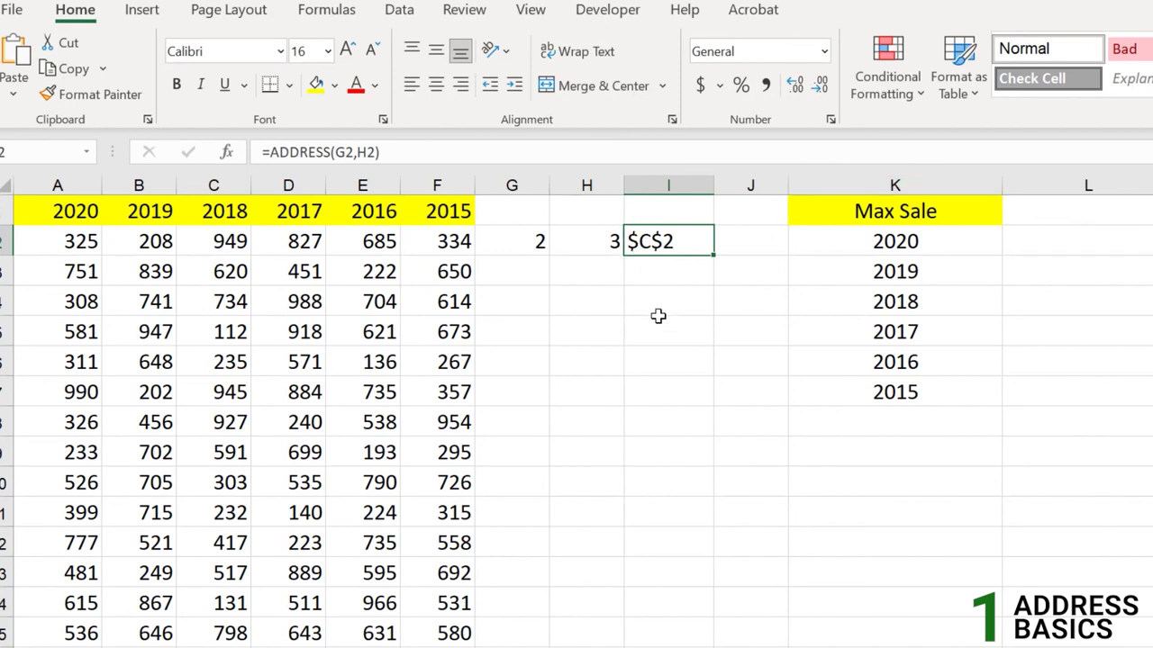
double_click(690, 240)
left_click(793, 241)
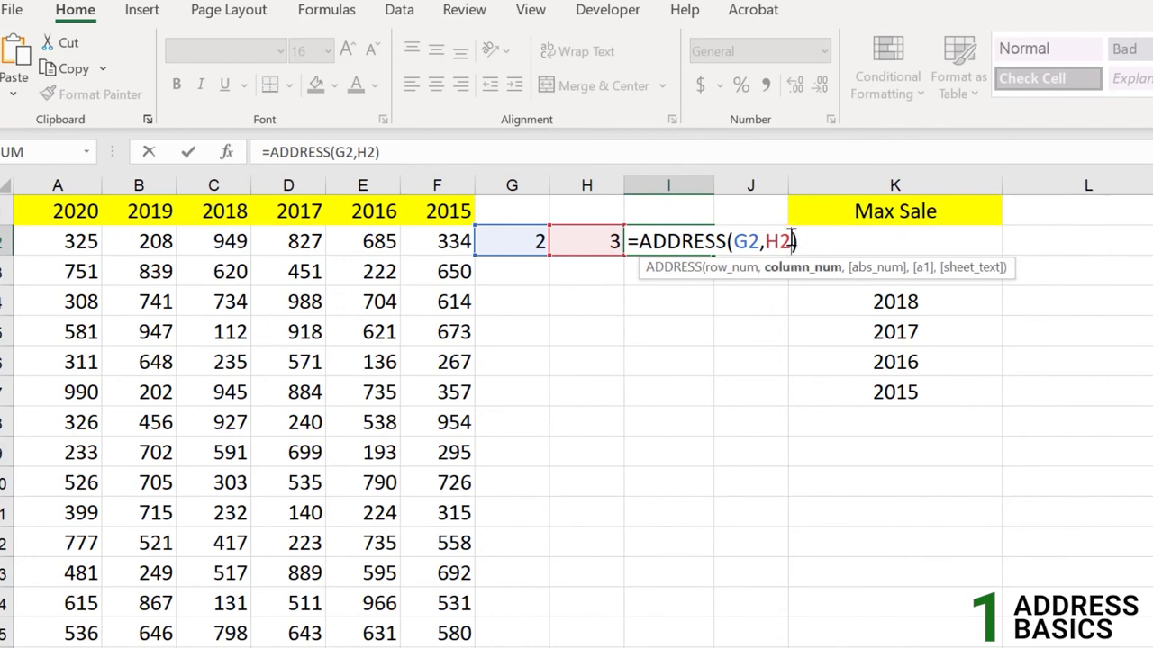
type(",")
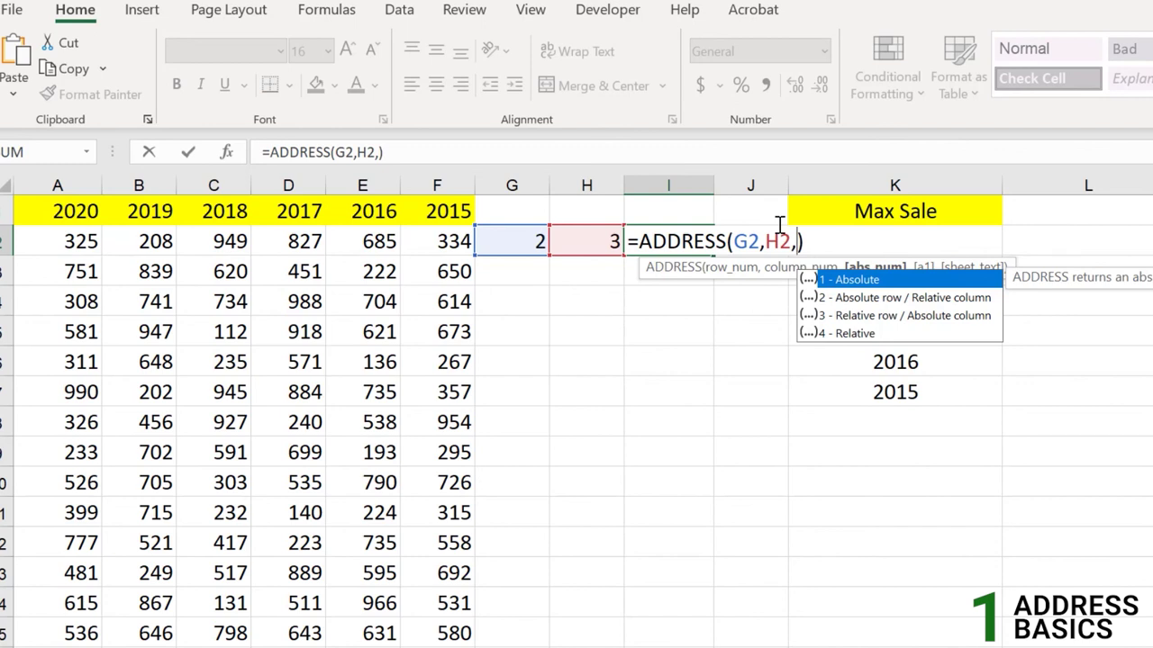
left_click(869, 299)
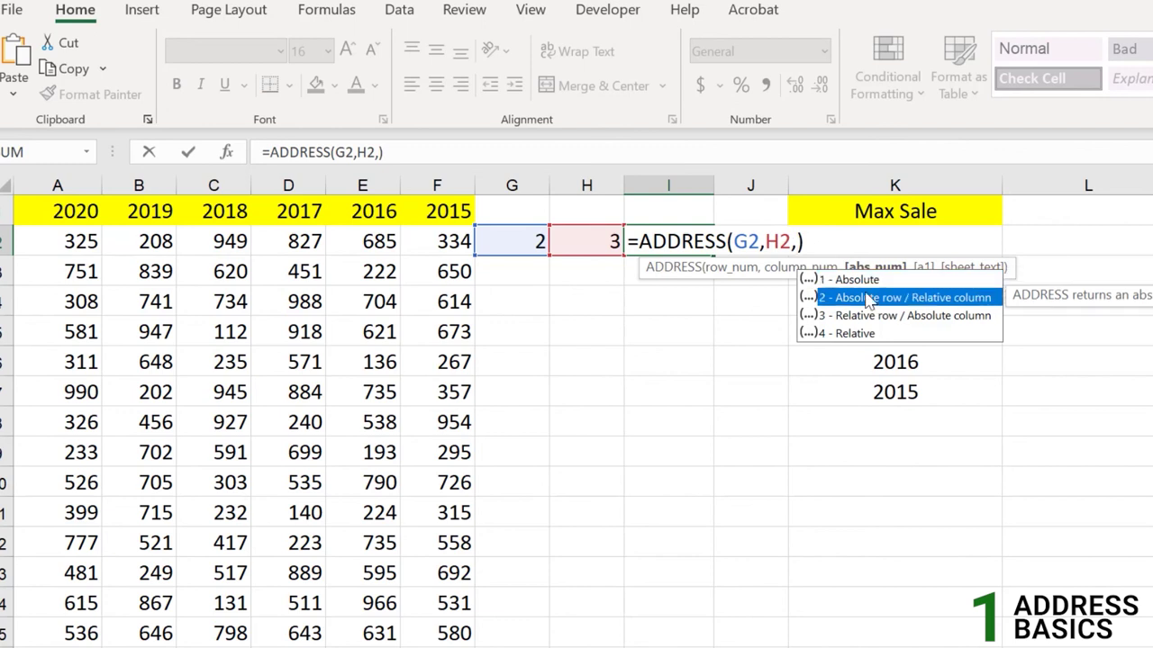
double_click(869, 299)
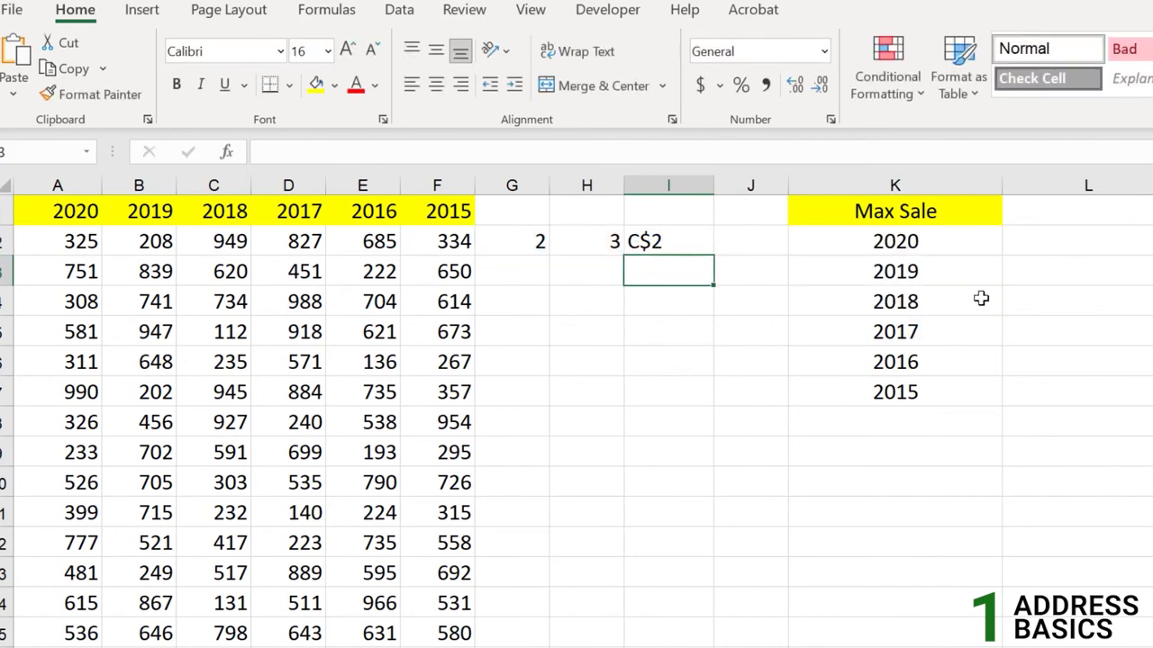
- Change the reference type argument of the ADDRESS formula in I2 to 3 (Relative row / Absolute column)
left_click(652, 237)
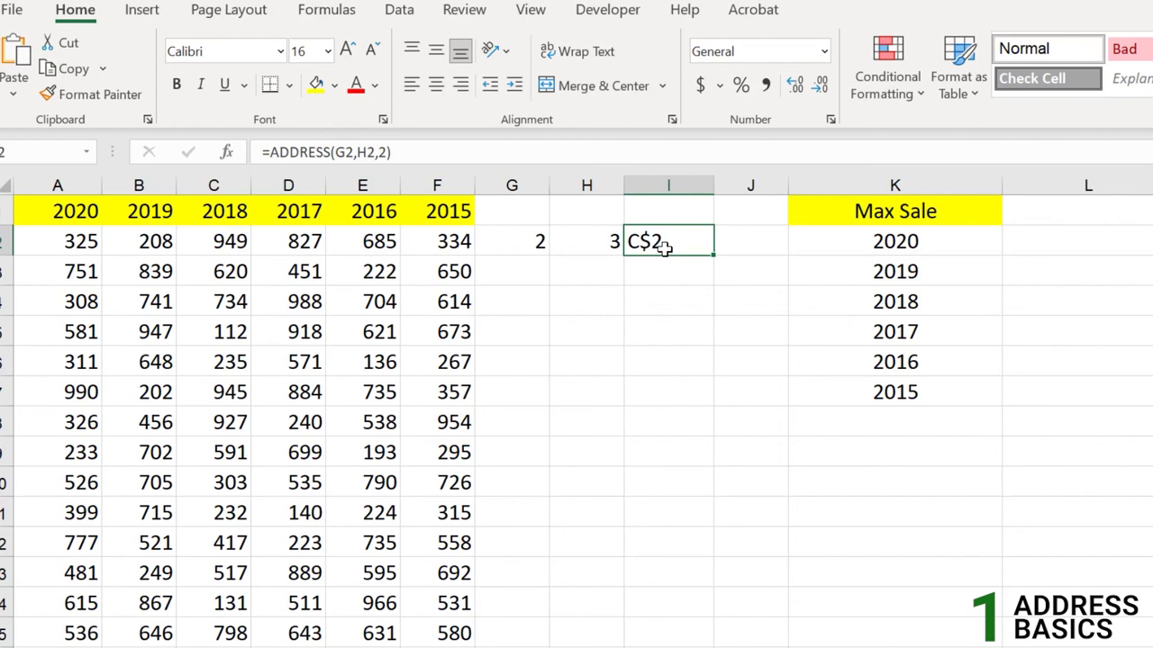
key("F2")
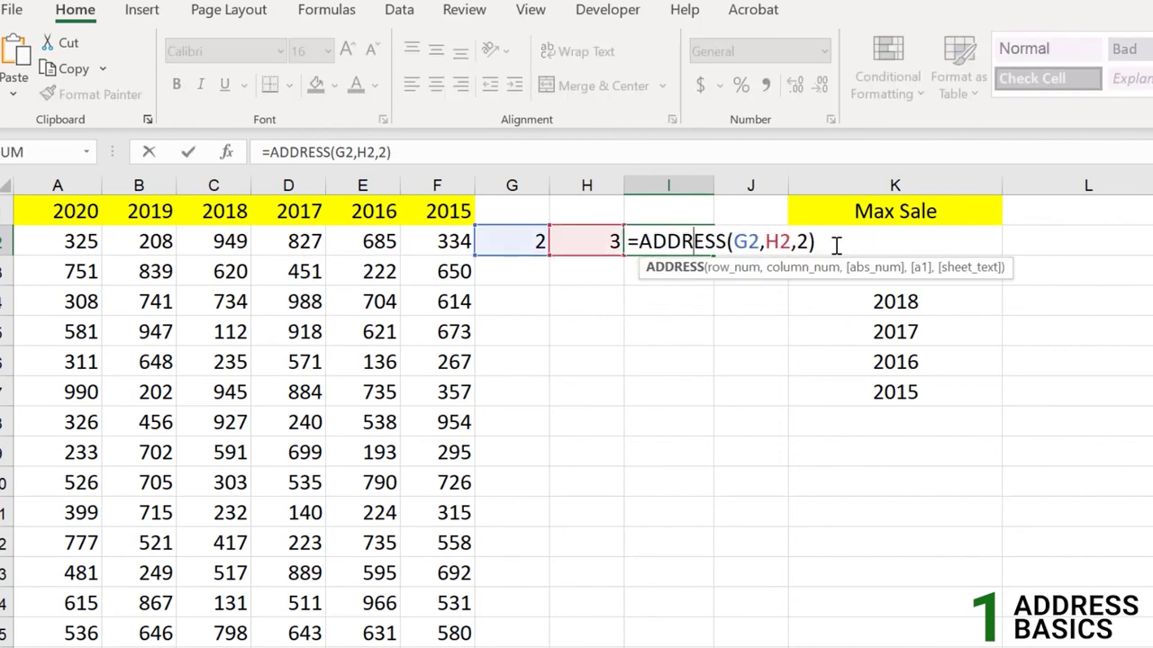
double_click(801, 243)
type("3")
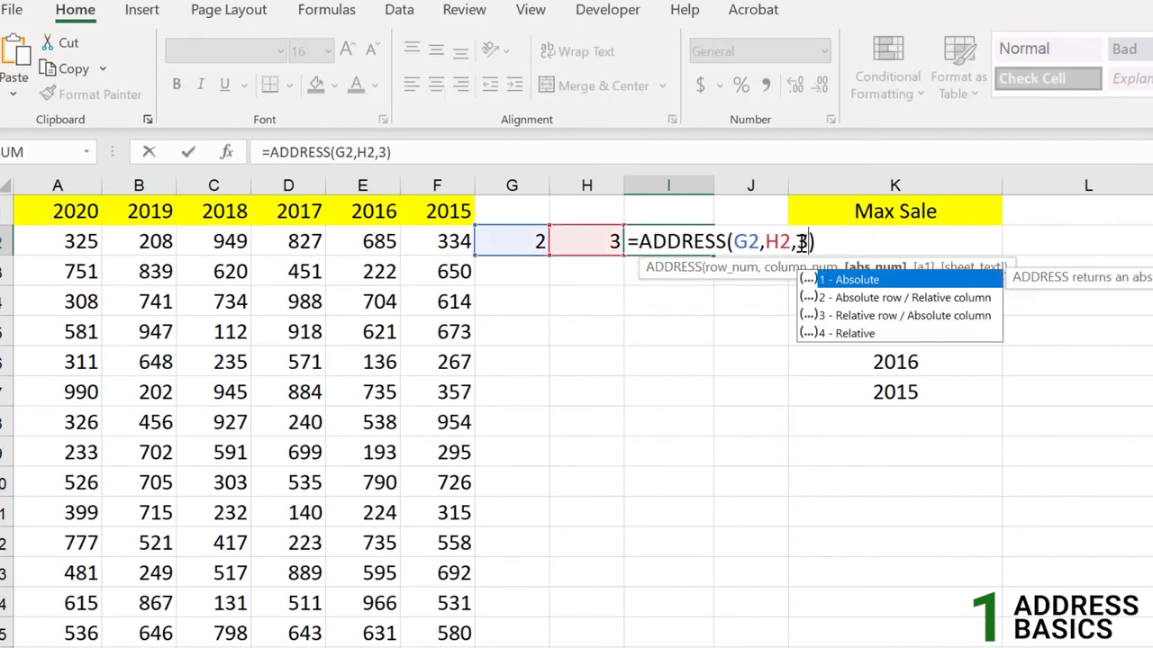
key("Return")
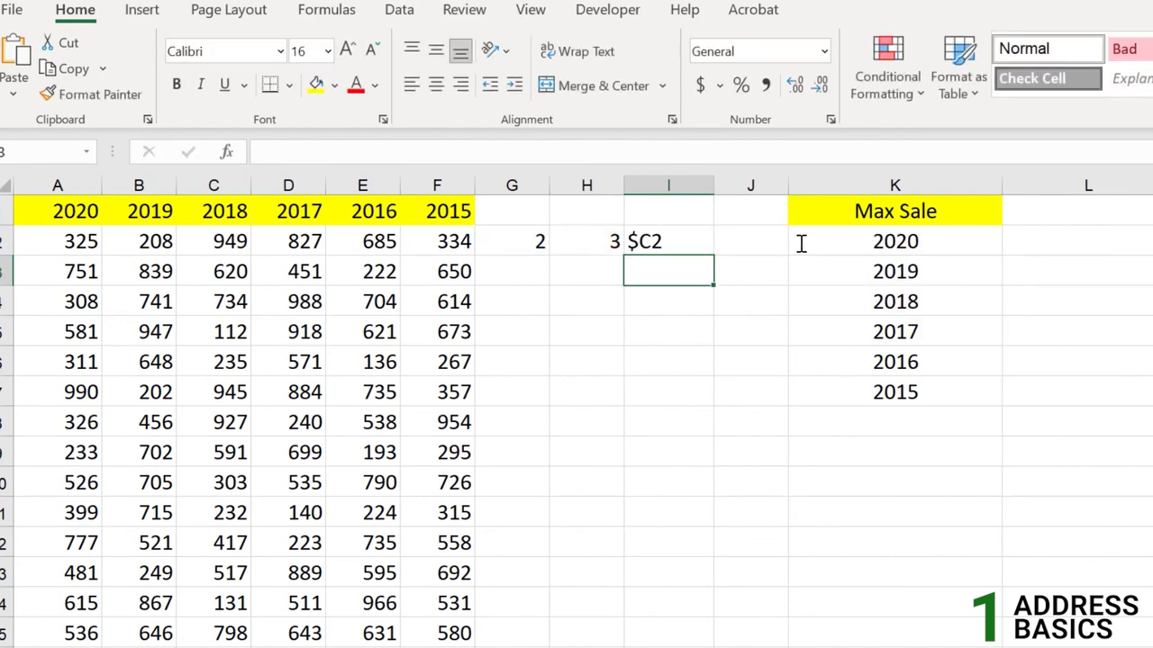
- Change the reference type argument of the ADDRESS formula in I2 to 4 (Relative)
left_click(649, 240)
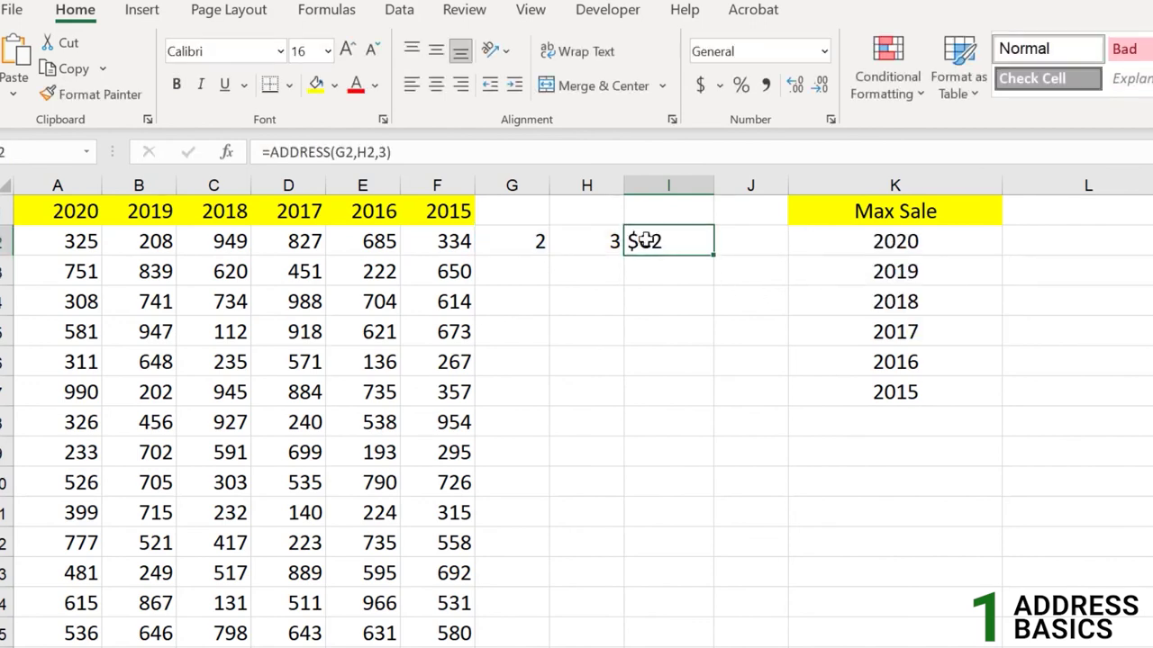
left_click(203, 186)
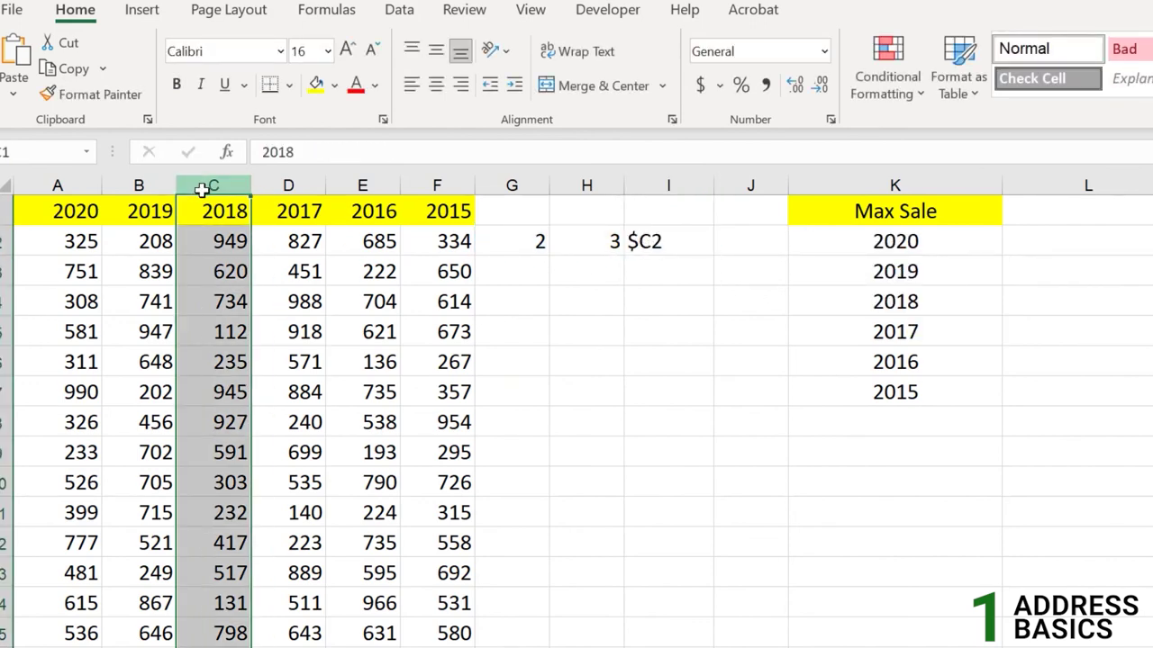
left_click(678, 241)
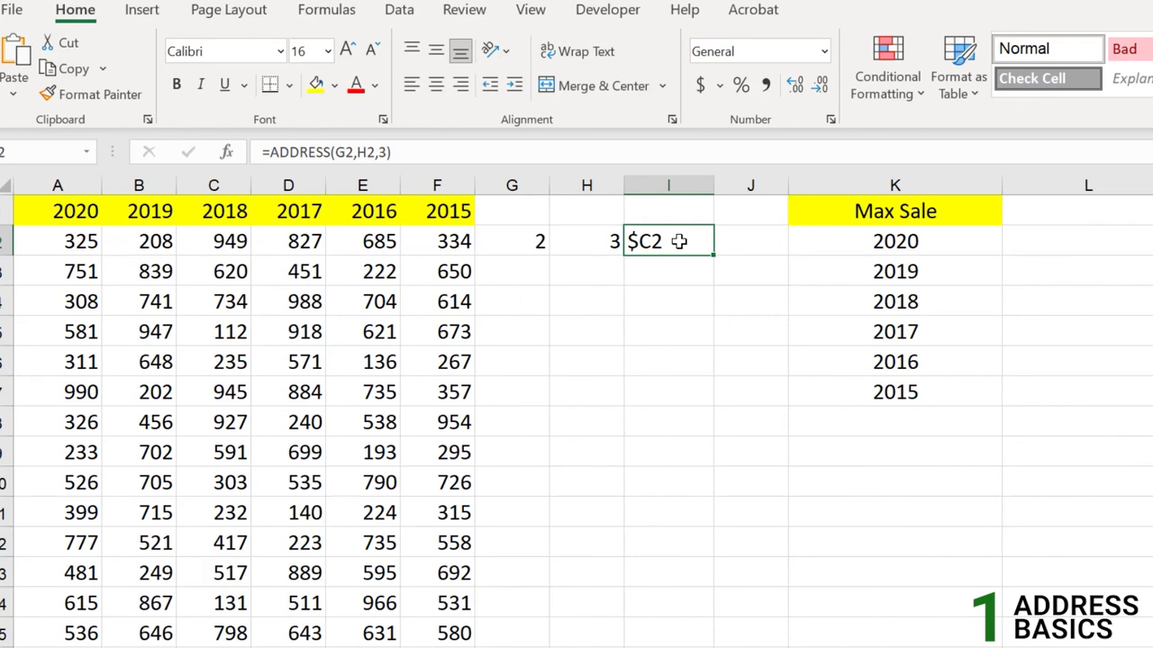
double_click(678, 242)
left_click_drag(806, 242, 795, 241)
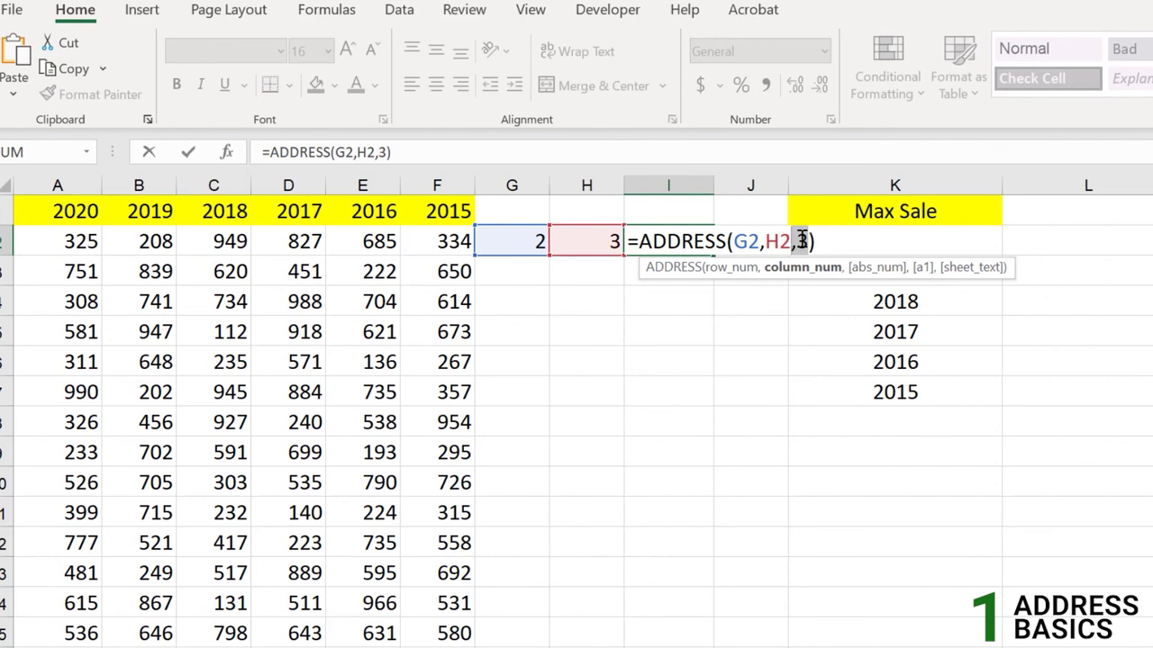
type("4")
key("BackSpace")
type(",")
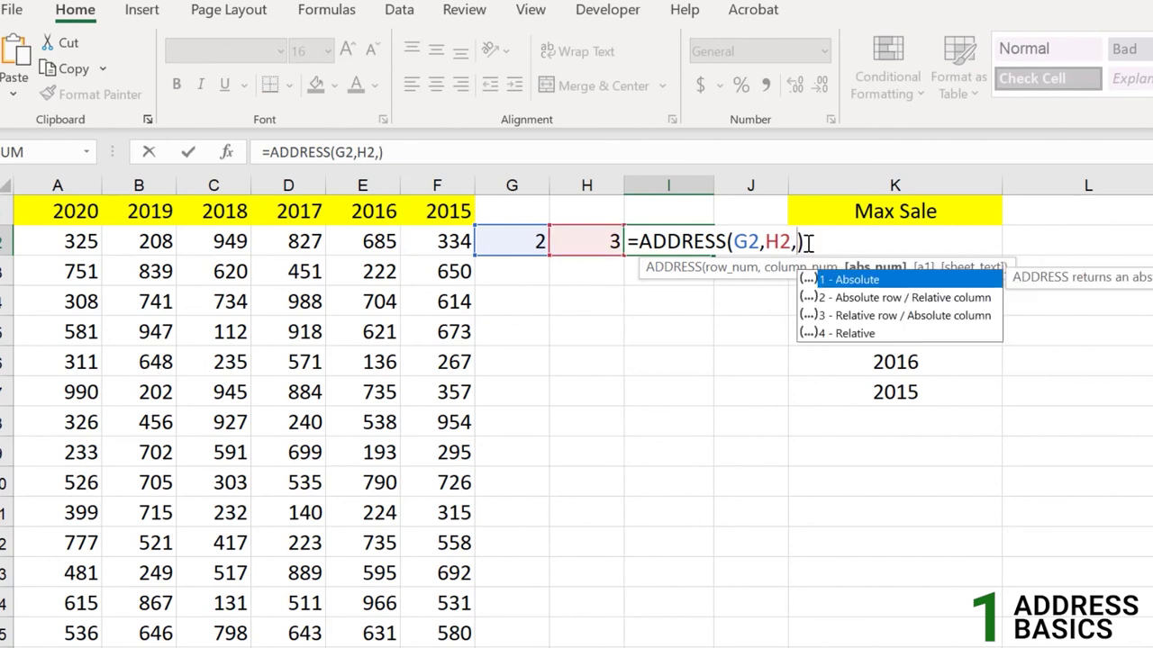
type("4")
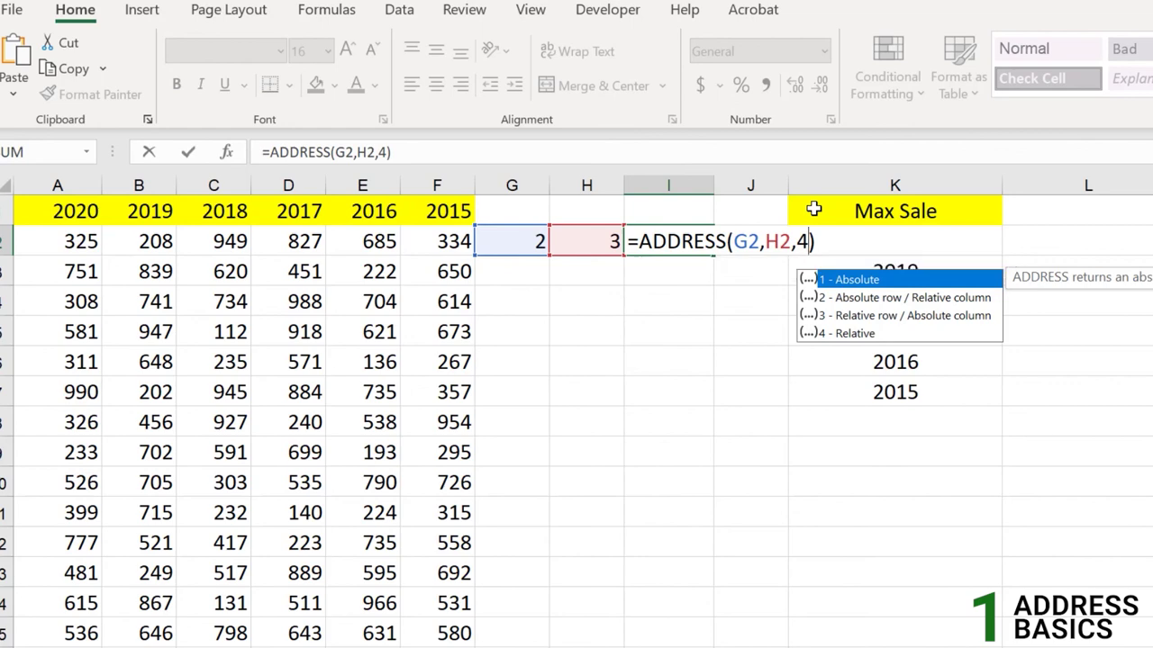
key("Return")
- Add the reference style argument 0 (R1C1 style) to the ADDRESS formula in I2
left_click(632, 240)
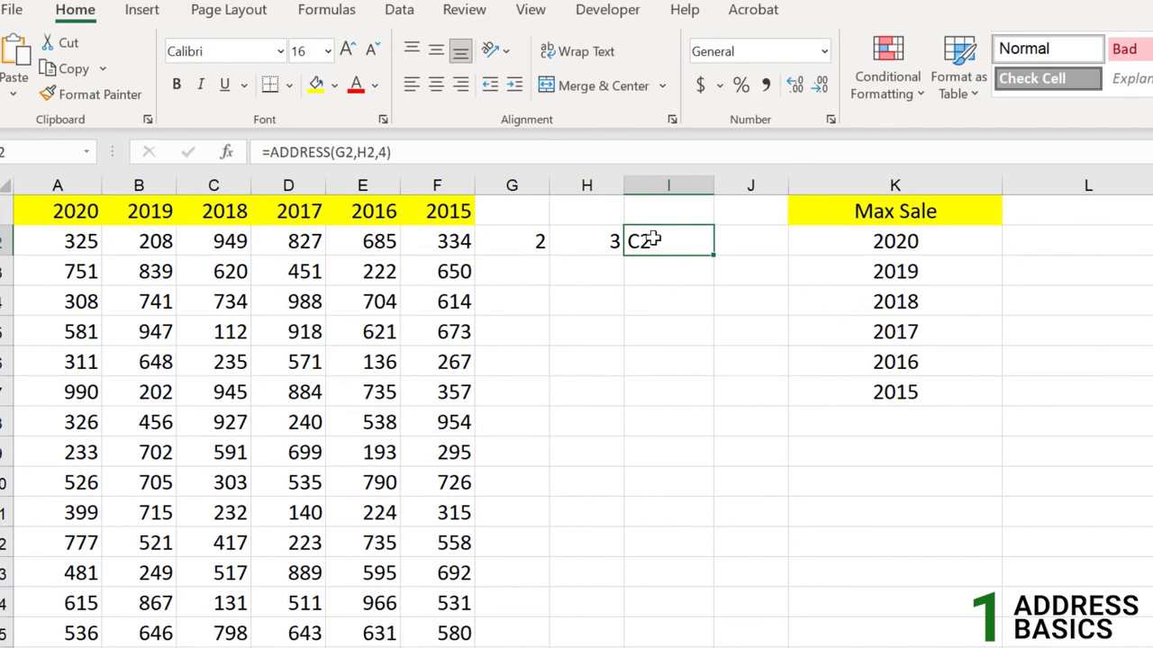
double_click(653, 239)
left_click(804, 242)
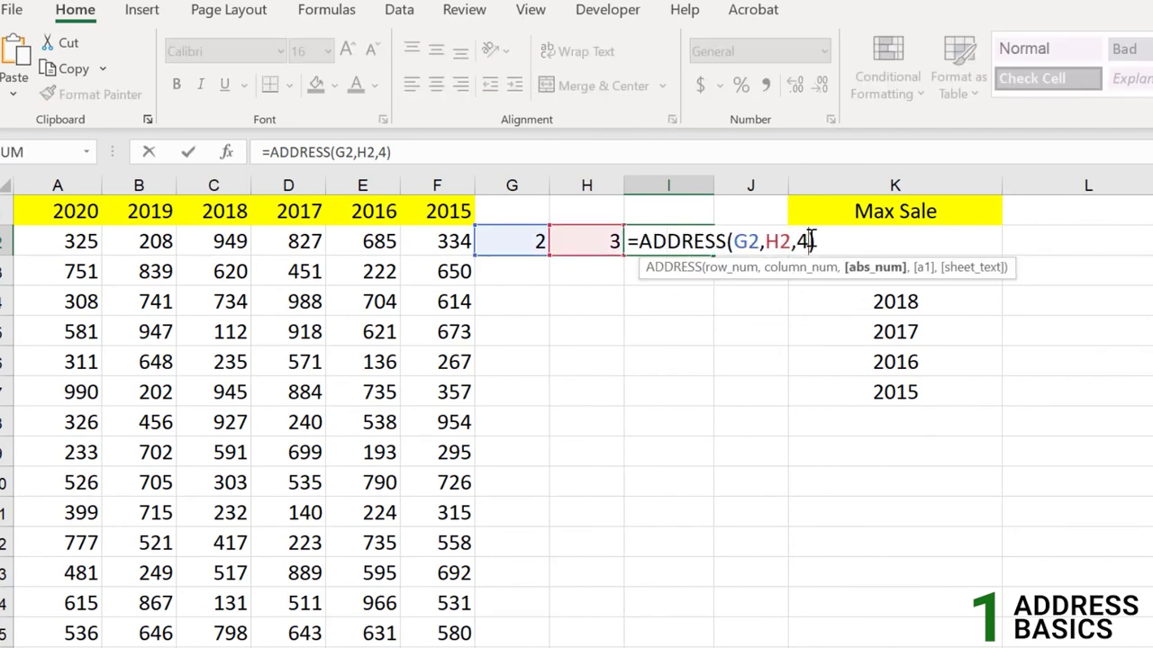
type(",")
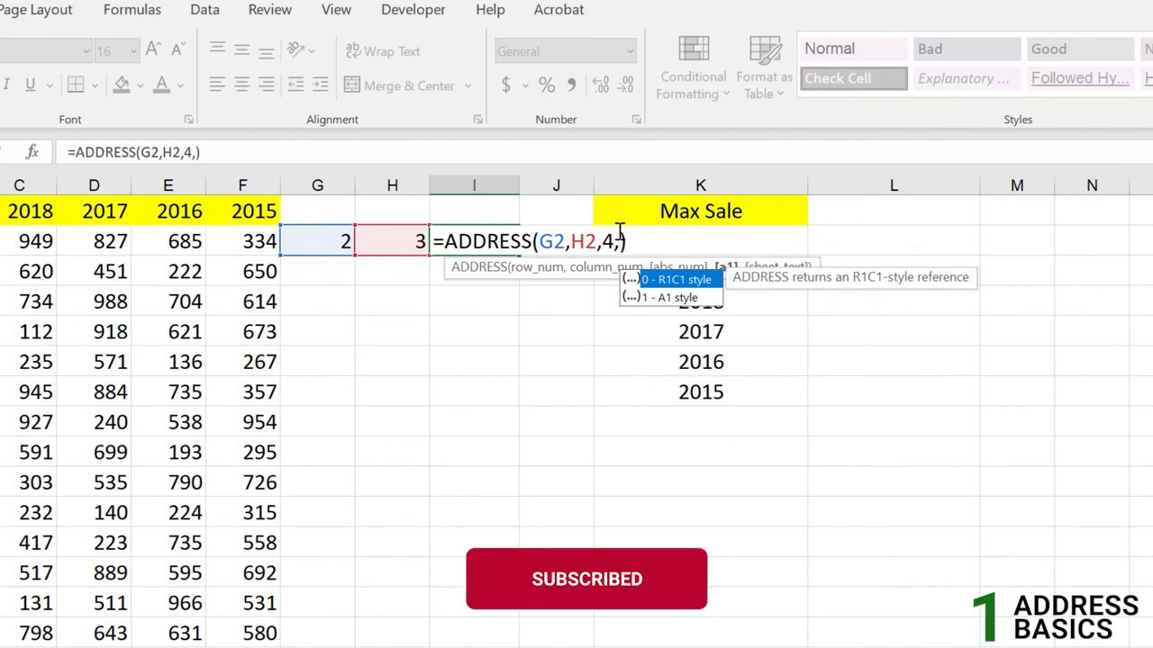
type("0")
key("Return")
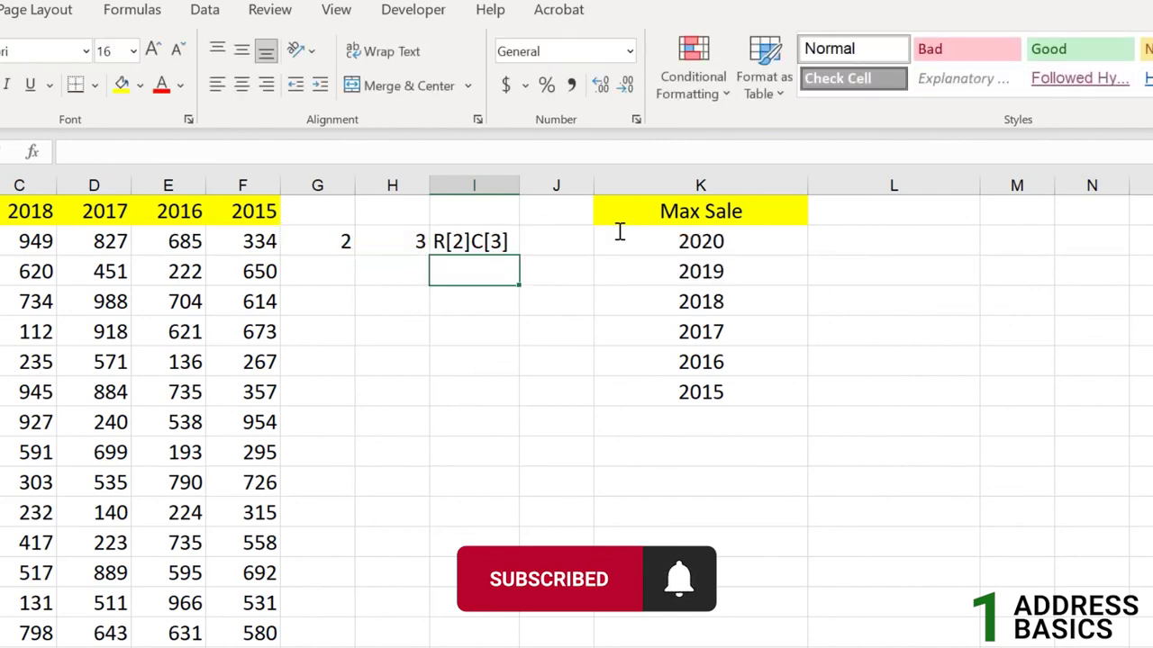
left_click(476, 249)
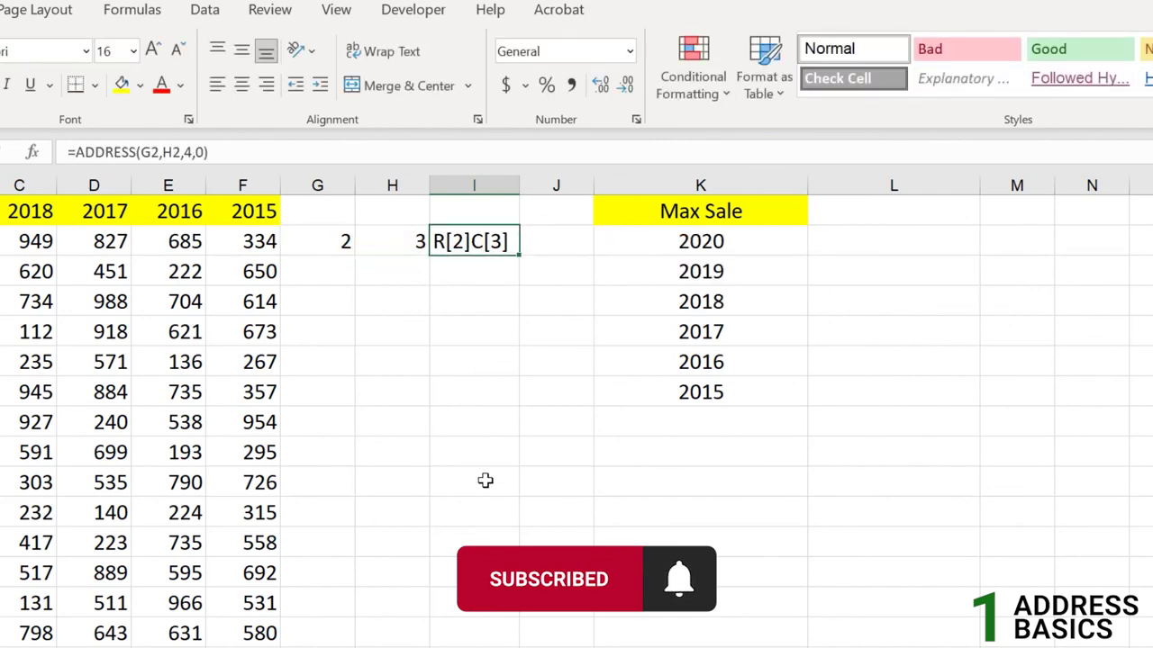
double_click(487, 239)
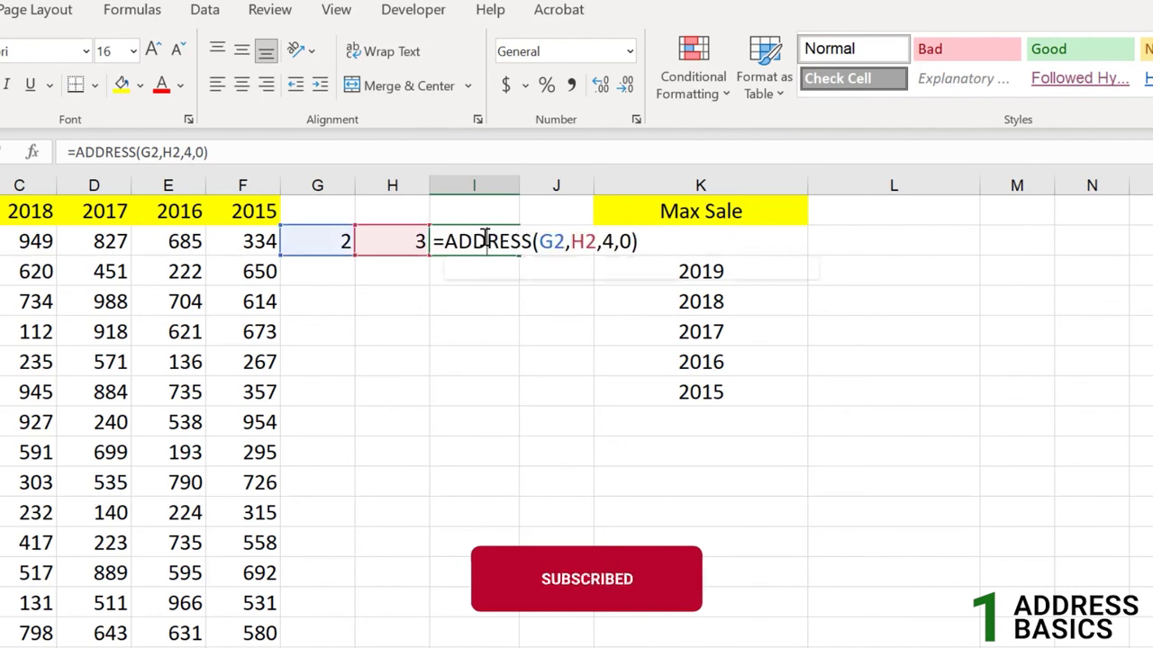
left_click(645, 241)
key("Return")
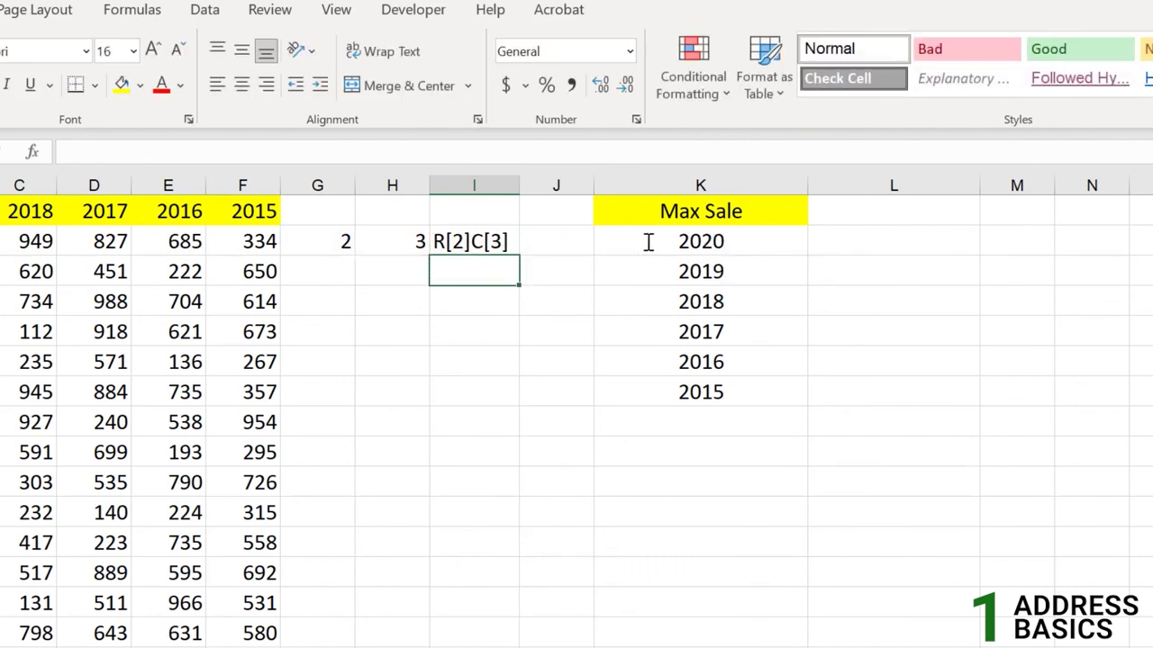
- Set the reference type argument of the ADDRESS formula in I2 to 1 (Absolute), keeping the R1C1 style
left_click(467, 241)
double_click(467, 241)
double_click(612, 239)
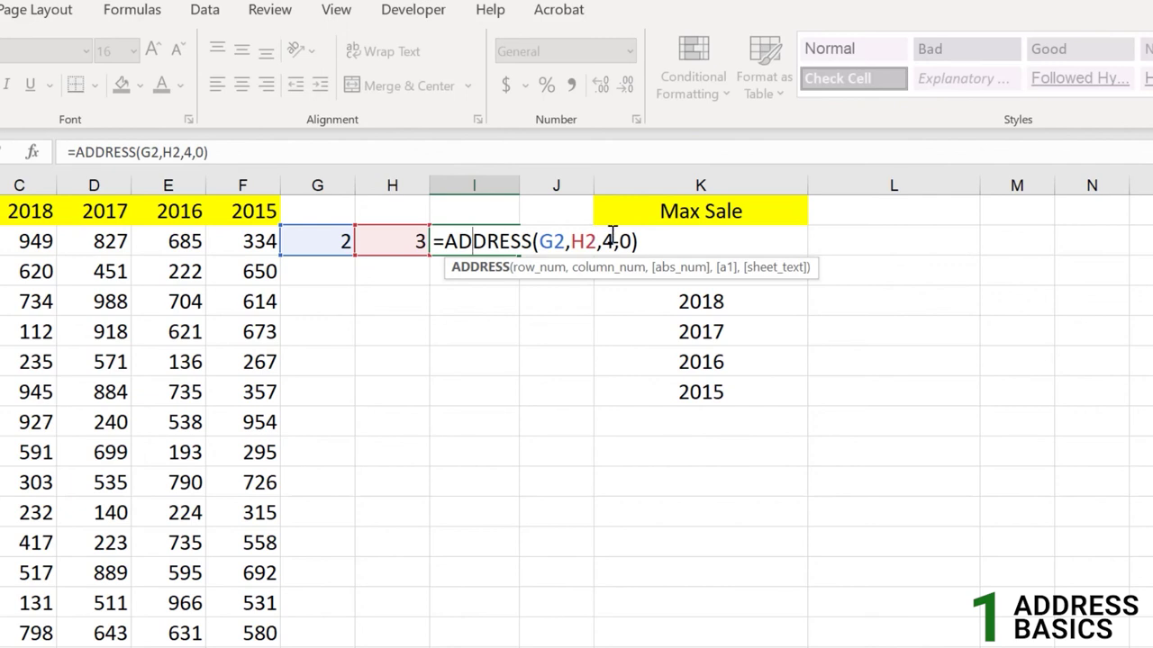
type("1")
left_click(645, 239)
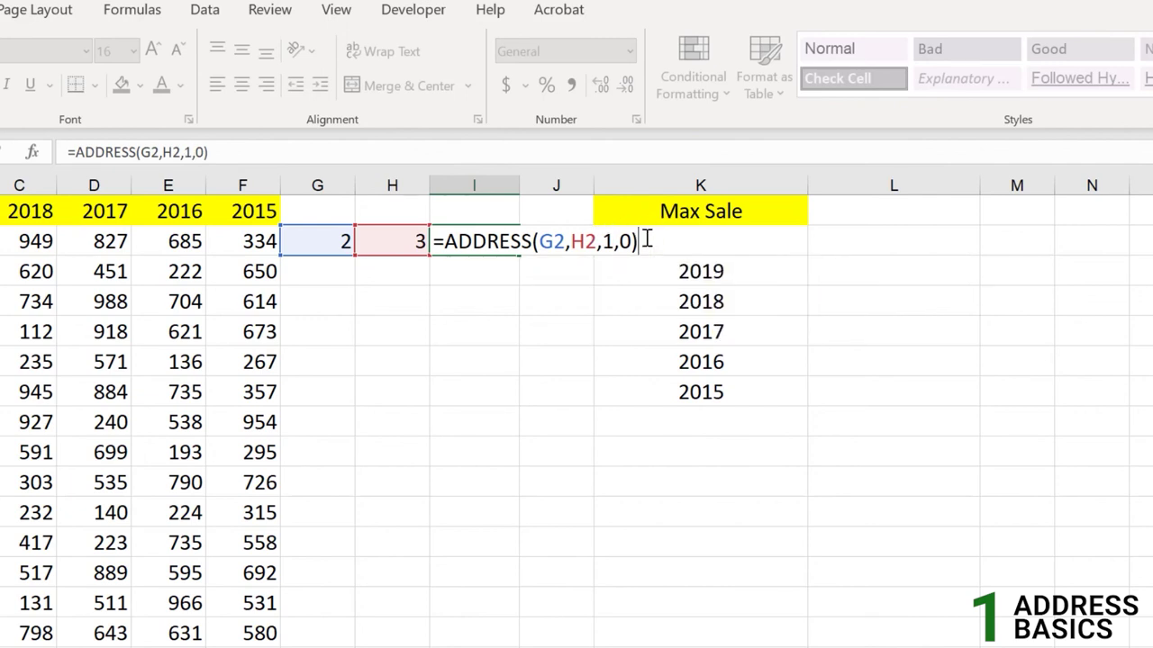
key("Return")
left_click(467, 241)
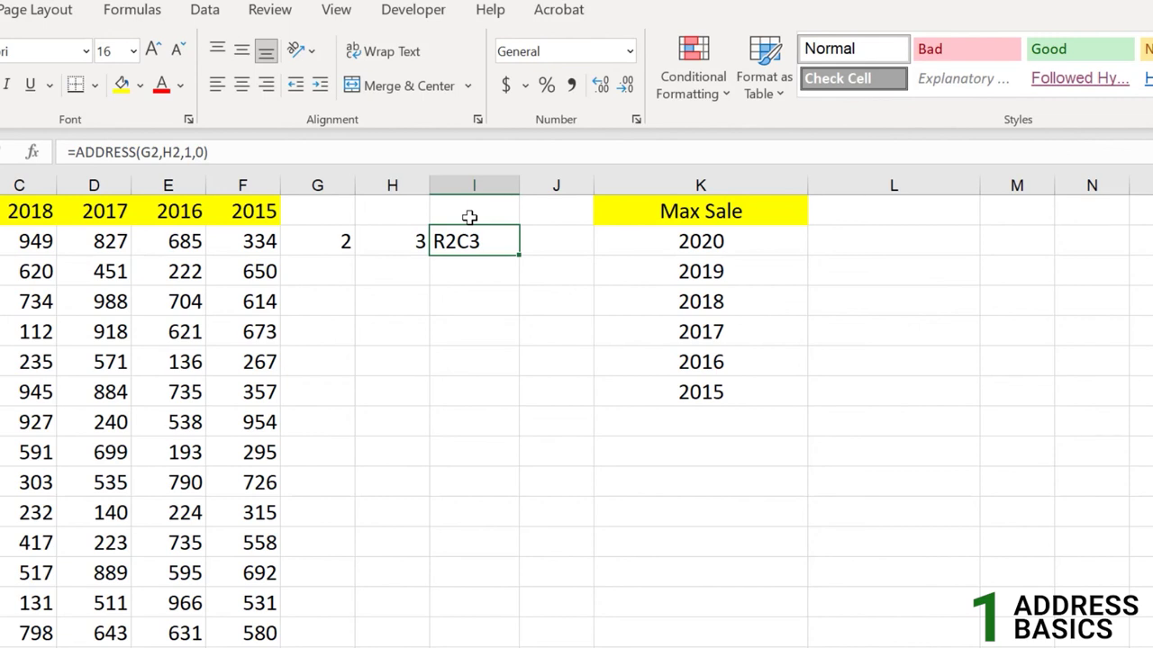
- Clear the row number, column number and ADDRESS formula from cells G2:I2
left_click_drag(478, 240, 334, 250)
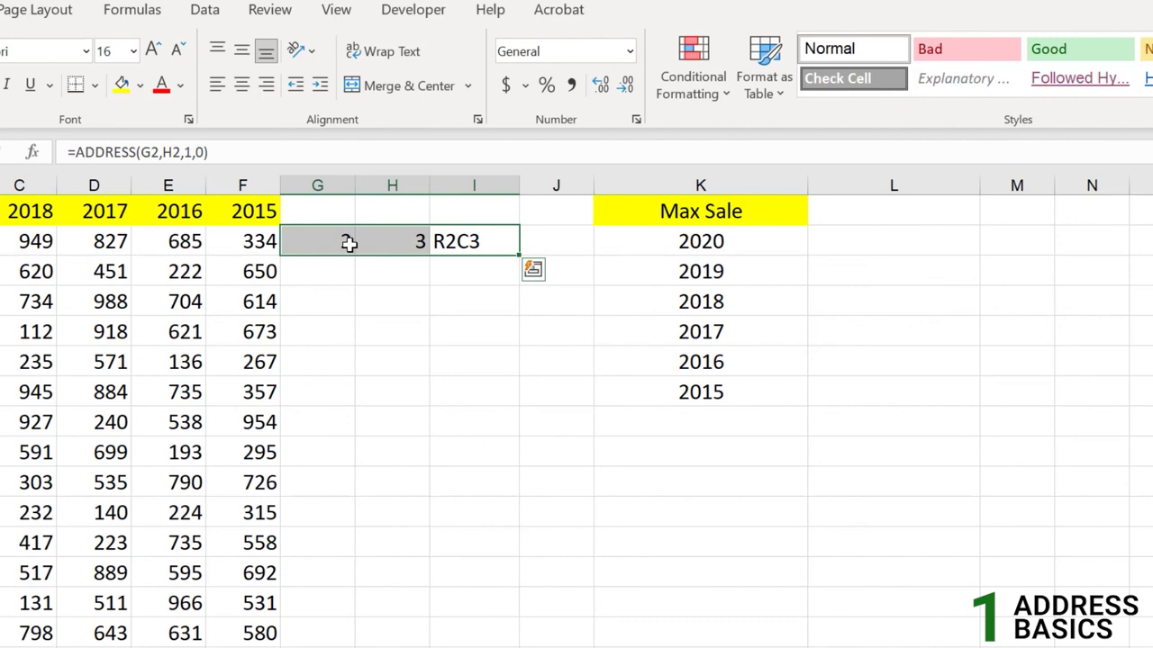
key("Delete")
left_click(901, 237)
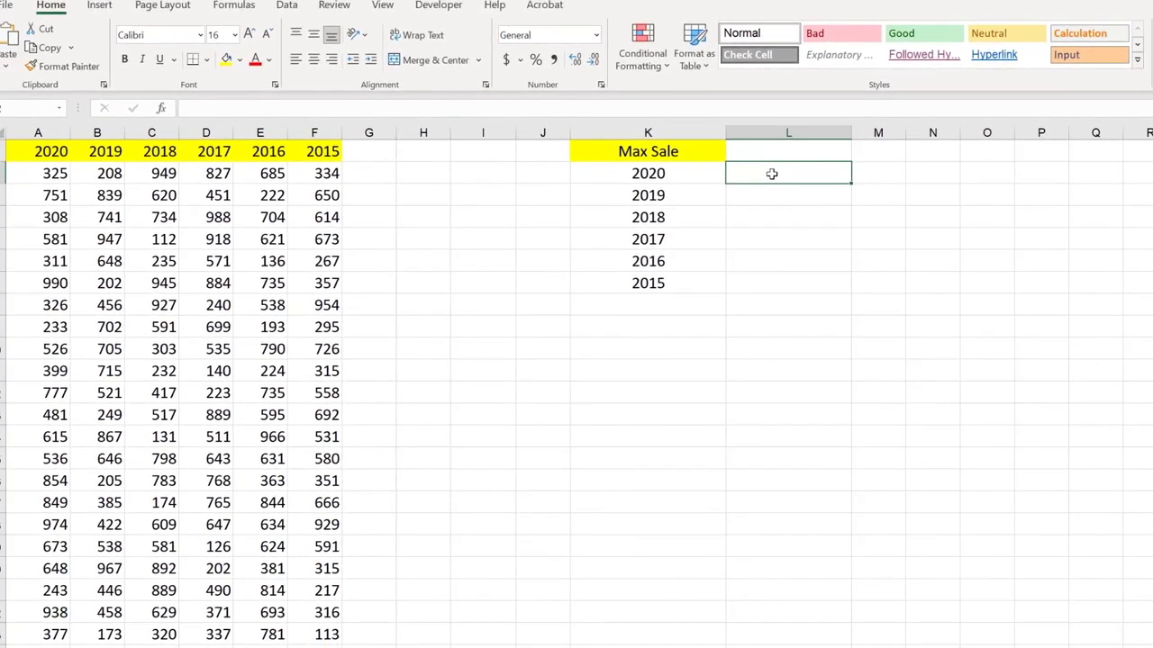
- Examine the years under Max Sale in column K and the 2020 sales values in column A
left_click(686, 173)
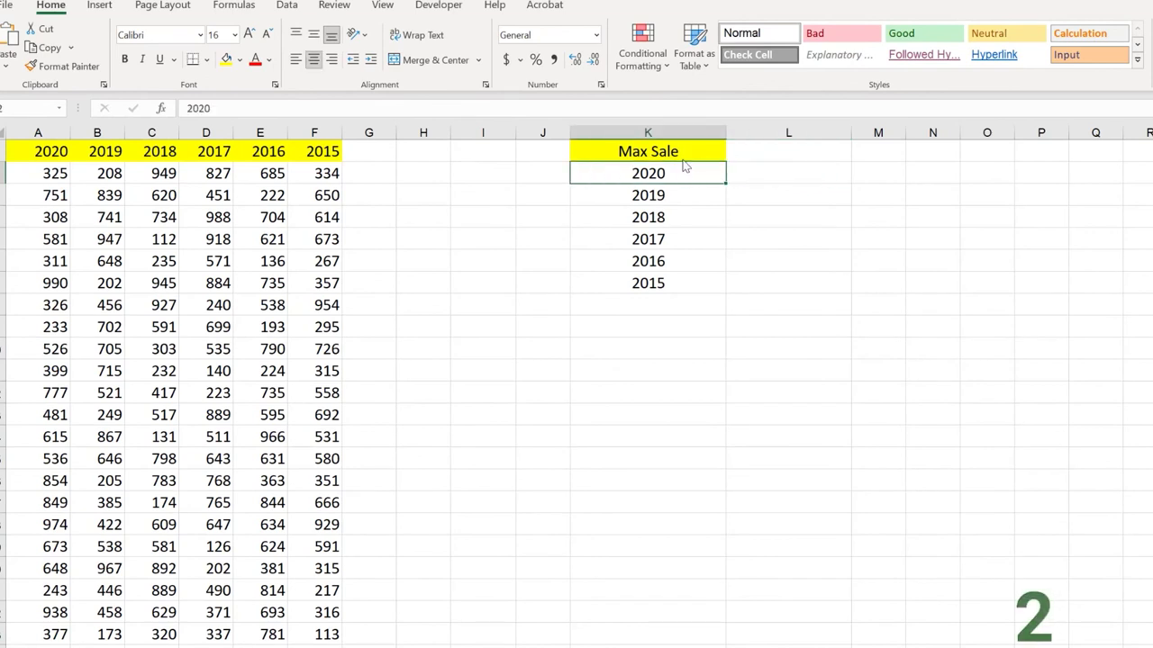
left_click(677, 148)
left_click(689, 172)
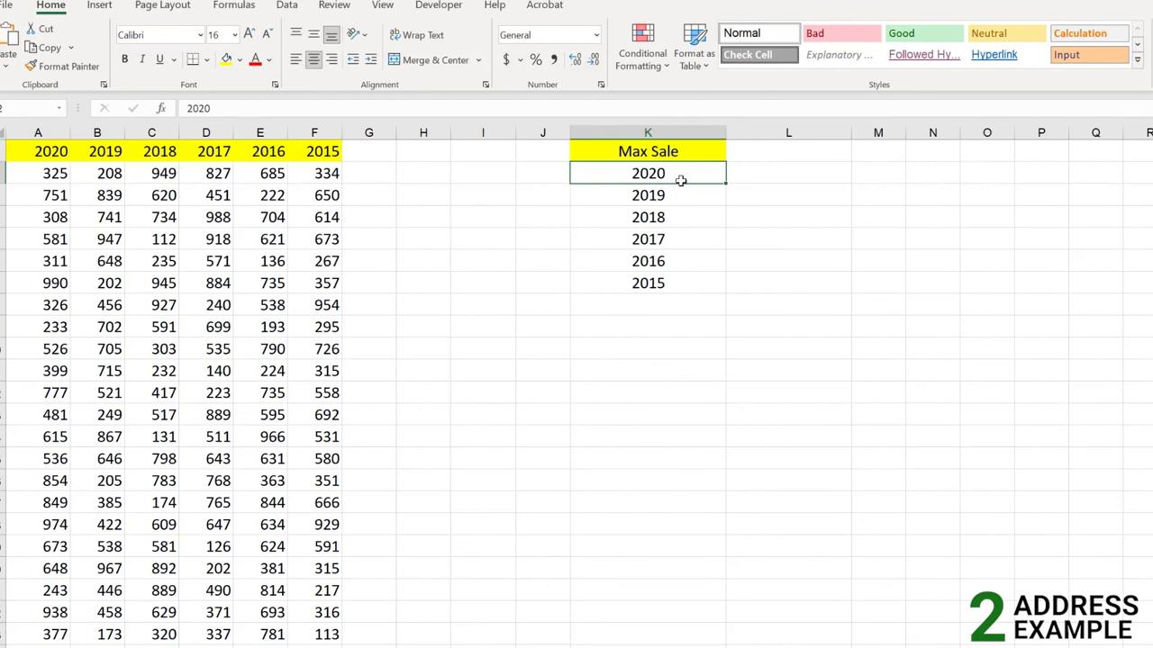
left_click(675, 283)
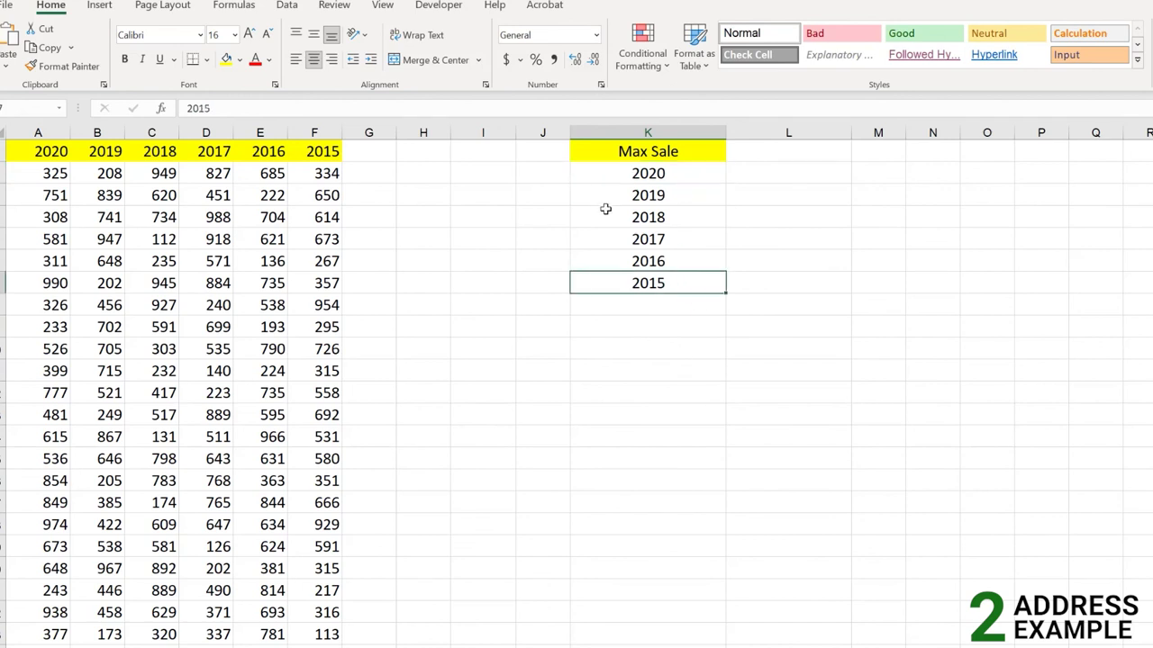
left_click(51, 174)
left_click_drag(50, 174, 46, 635)
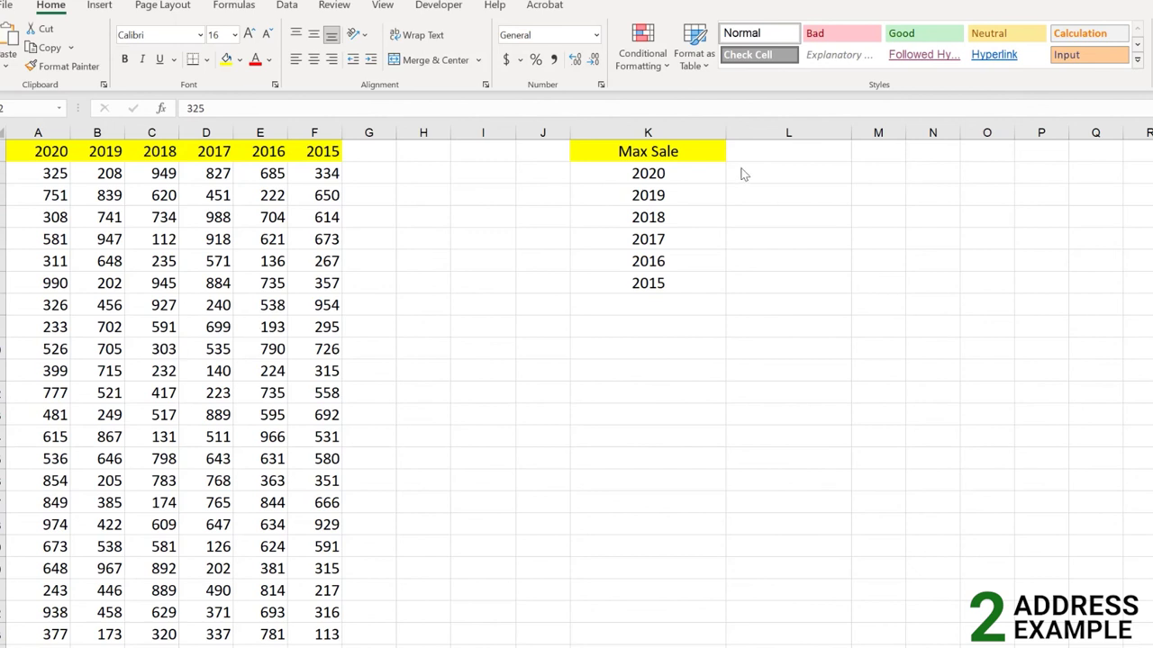
key("ctrl+shift+Down")
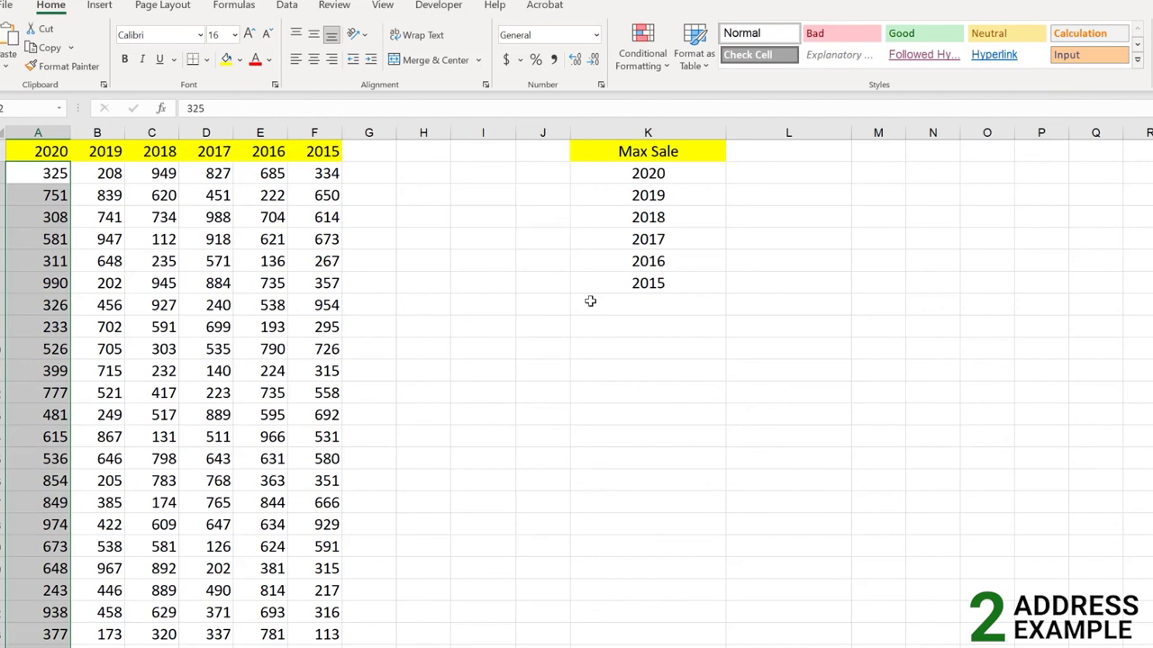
- Try the formula =MAX(A:A) in L2, beside the year 2020, to get that year's maximum sale
double_click(801, 176)
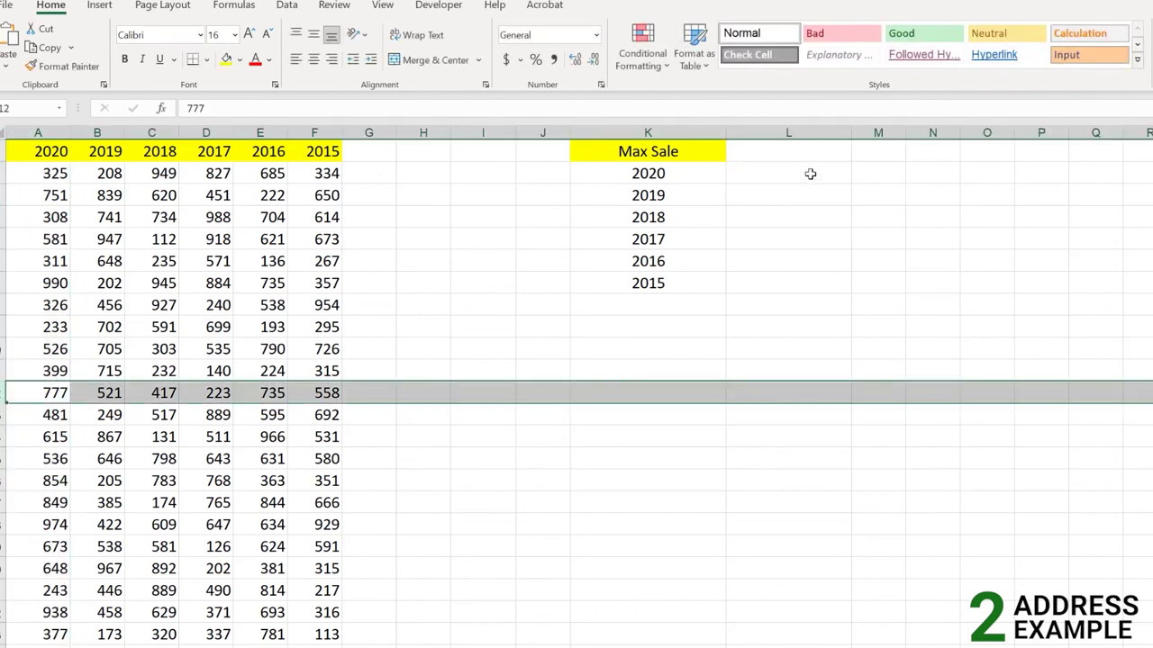
left_click(810, 173)
type("=MAX(")
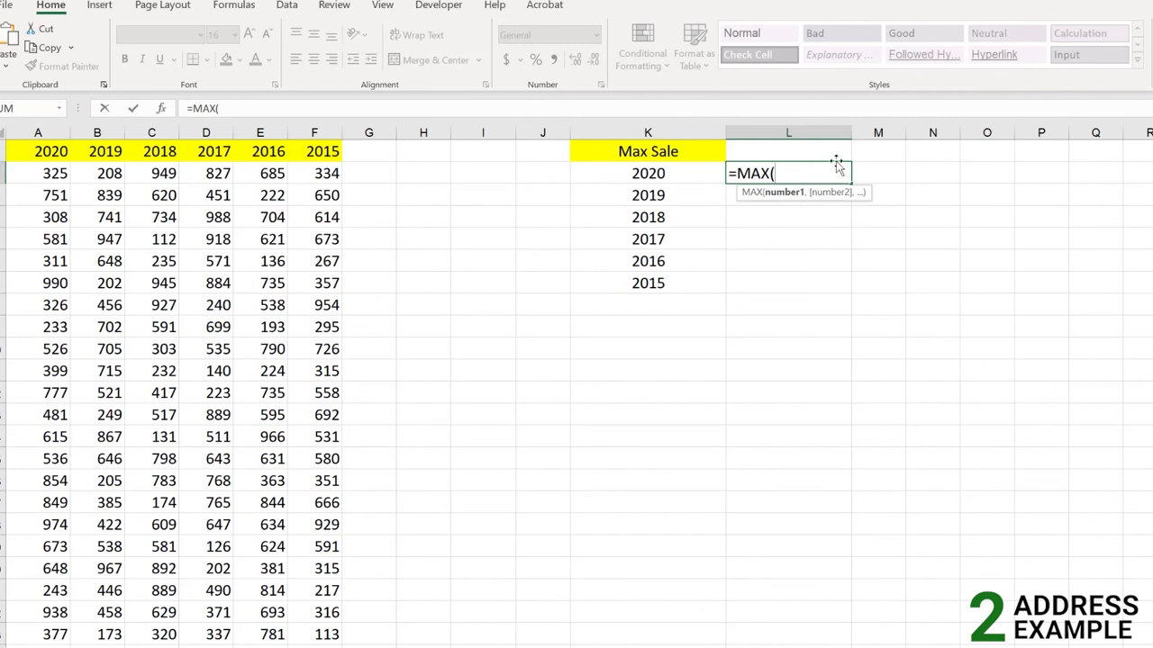
left_click(43, 133)
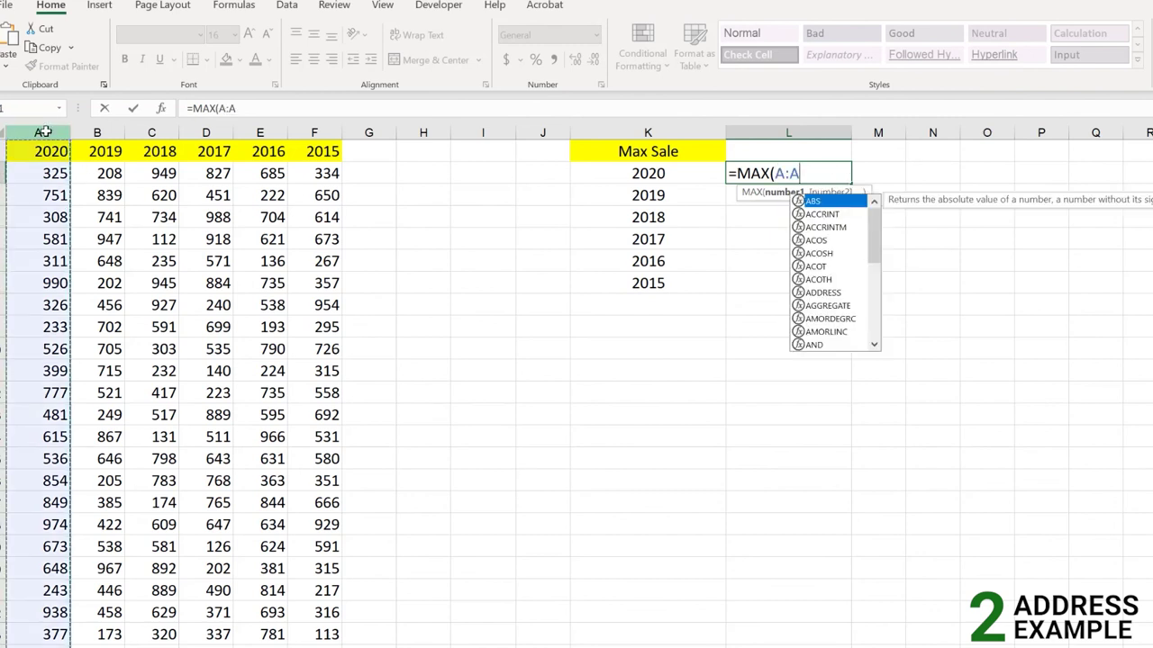
type(")")
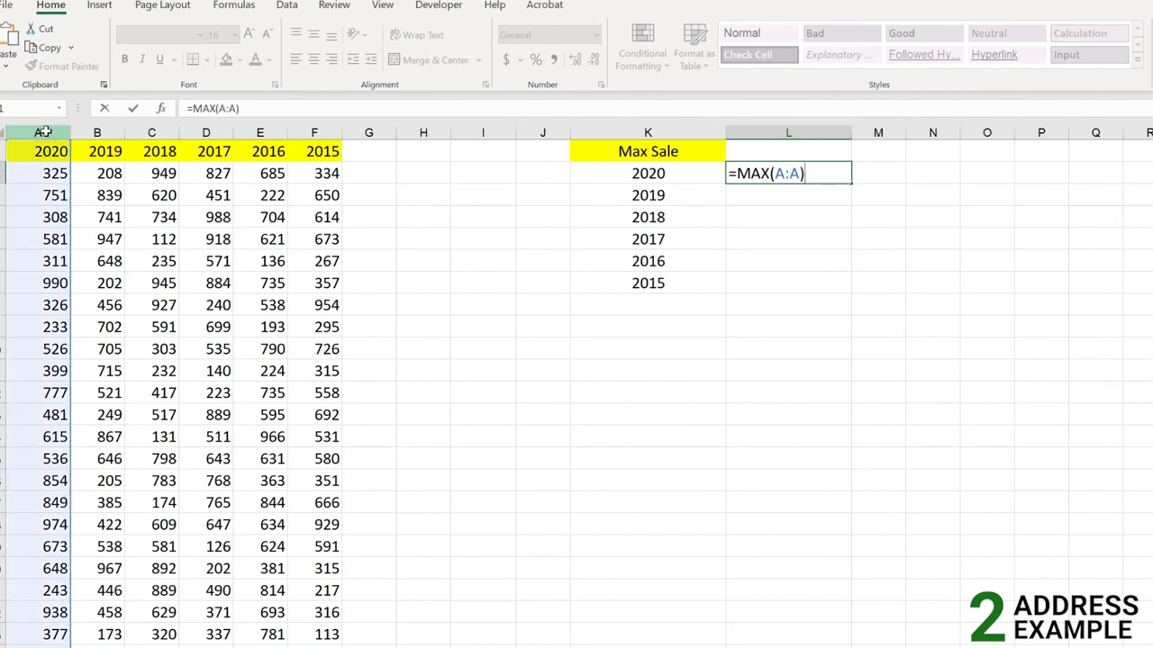
key("Return")
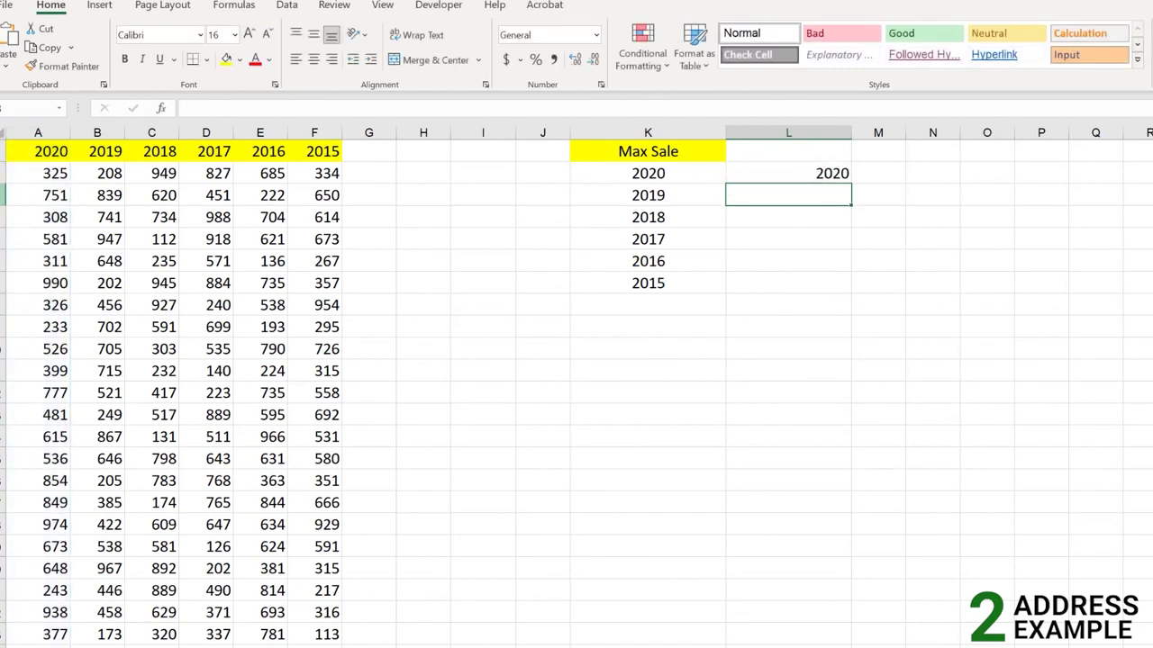
- Replace the formula in L2 with =MAX(A2:A24) so that it excludes the year header
left_click(837, 173)
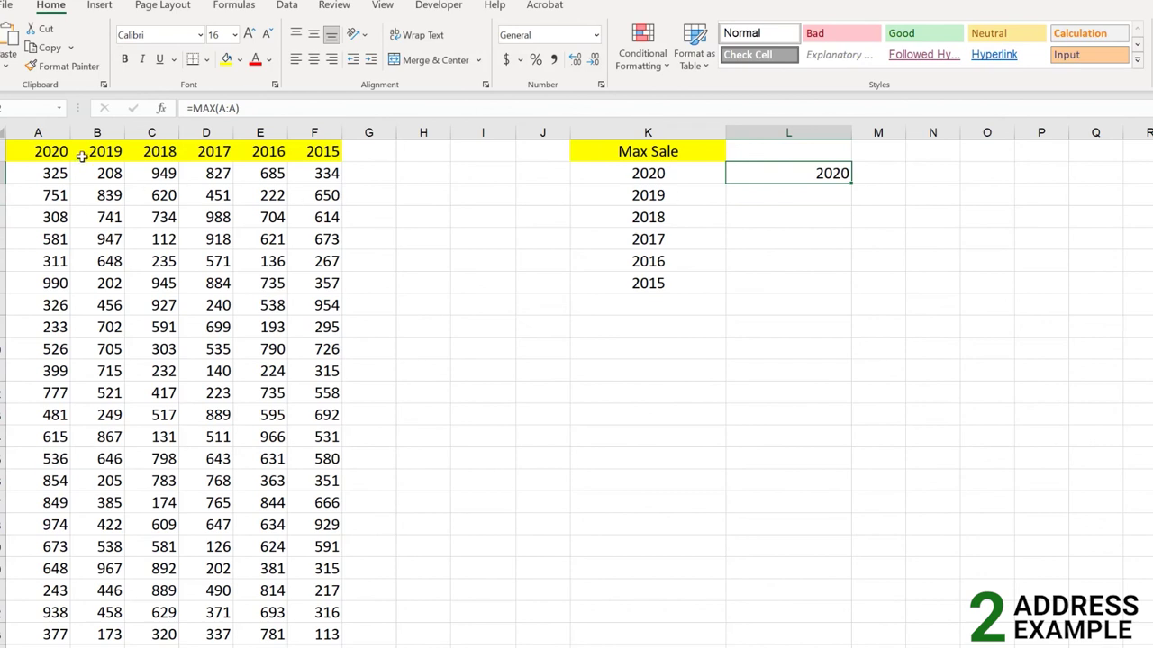
double_click(834, 171)
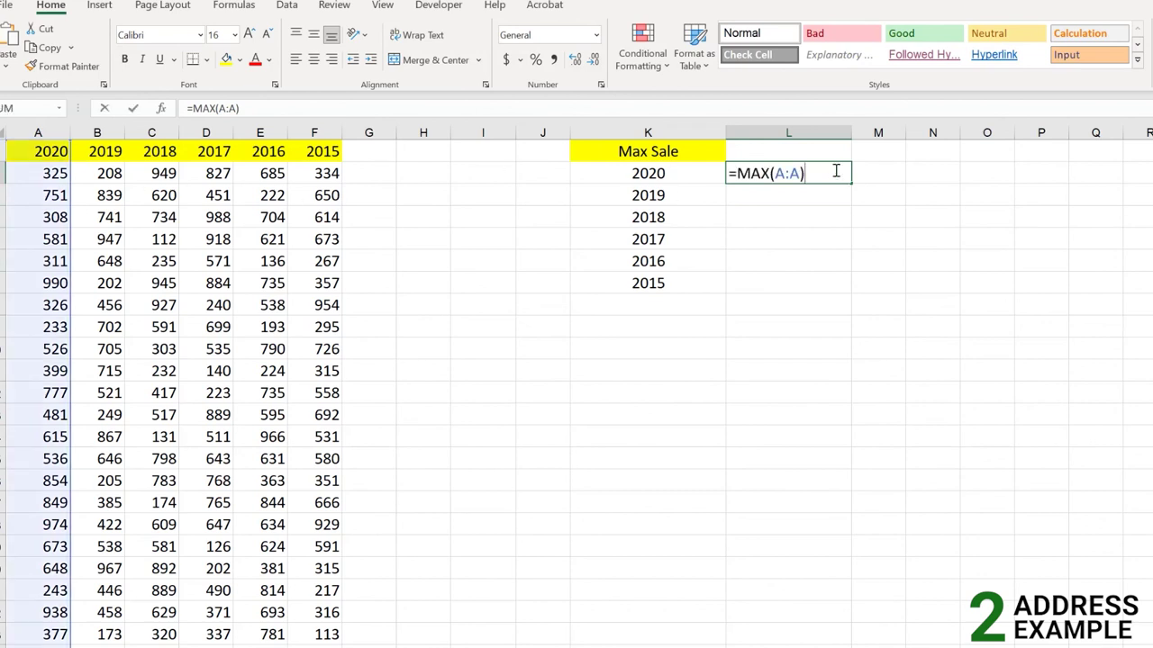
key("BackSpace")
key("BackSpace")
key("BackSpace")
key("BackSpace")
key("BackSpace")
key("BackSpace")
key("BackSpace")
key("BackSpace")
key("BackSpace")
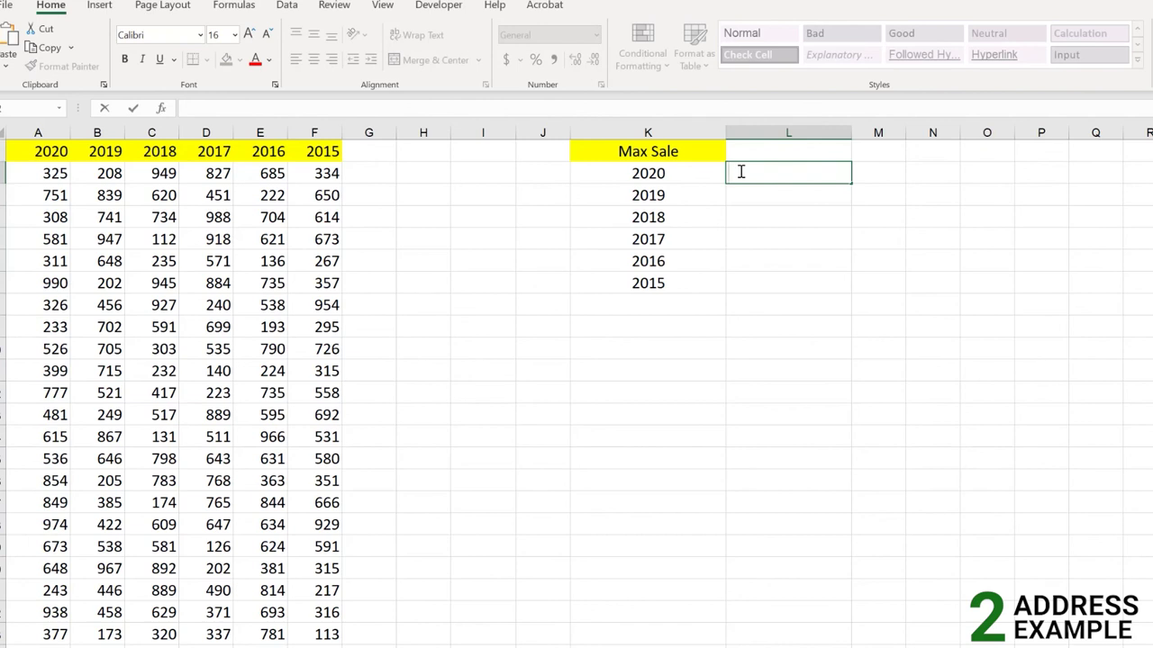
type("=MAX(")
left_click(52, 174)
key("ctrl+shift+Down")
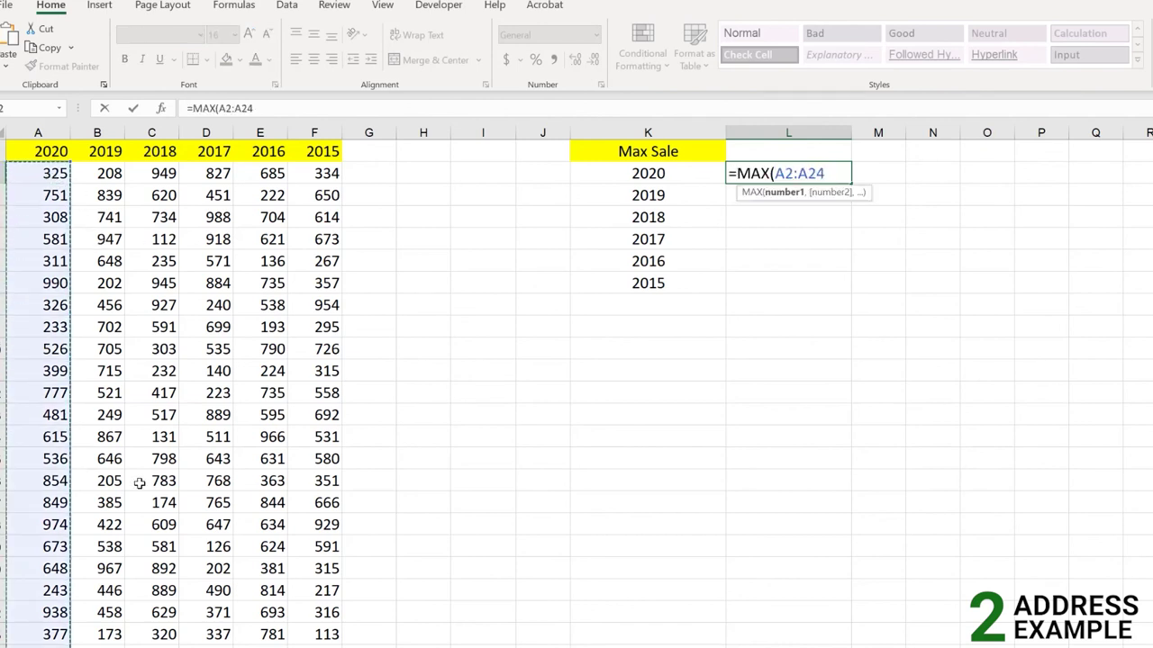
type(")")
key("Return")
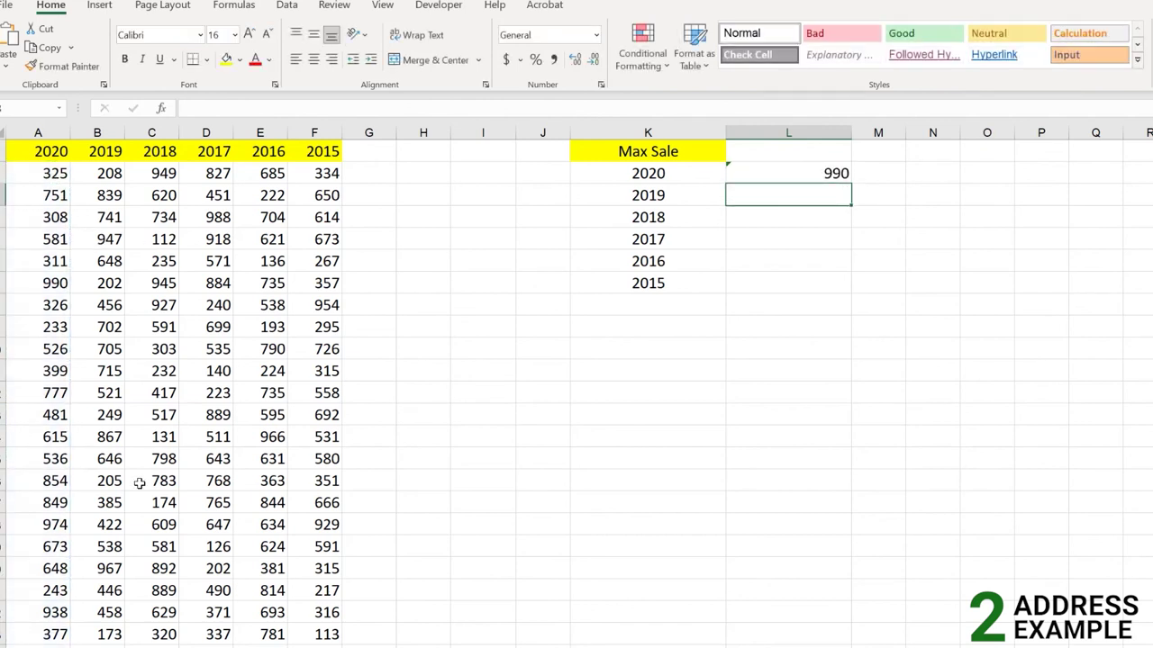
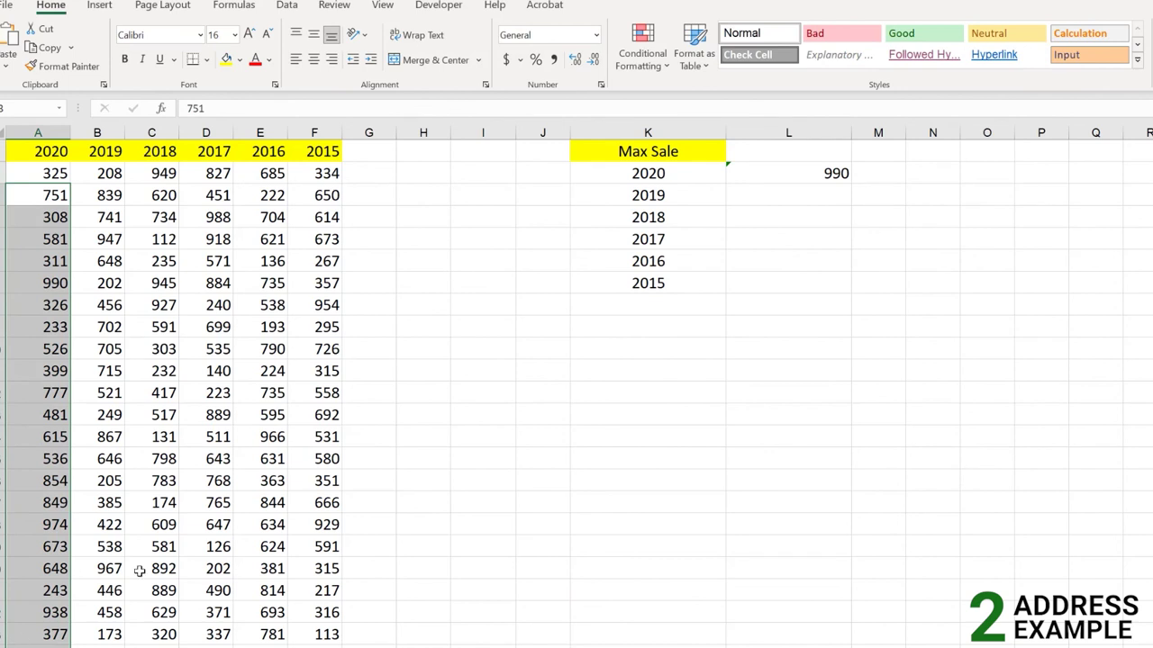
left_click(946, 433)
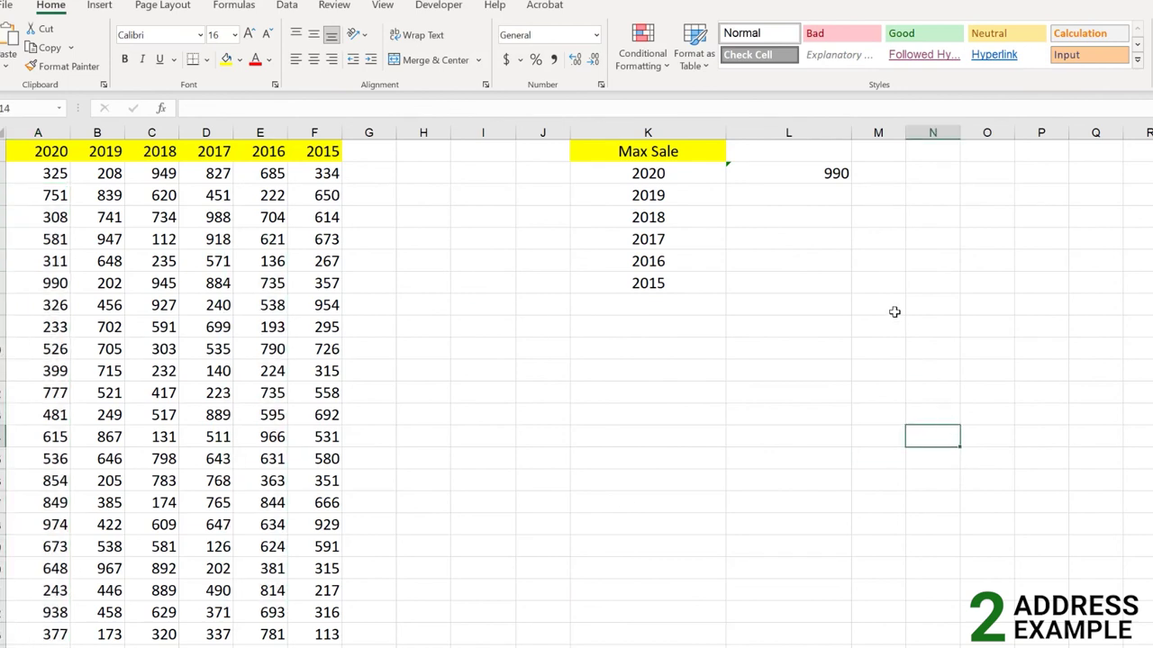
- Nest the MAX formula in L2 inside an exact-match MATCH on column A, giving =MATCH(MAX(A2:A24),A:A,0)
left_click(805, 174)
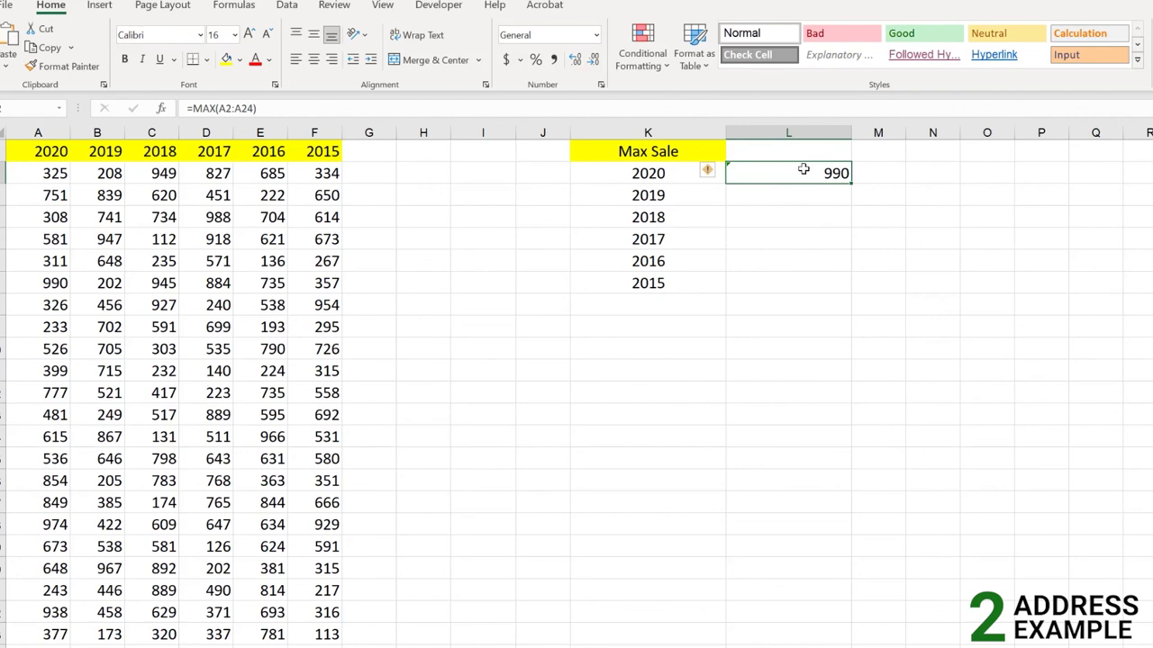
scroll(135, 504, "down", 5)
scroll(144, 540, "up", 5)
scroll(149, 550, "down", 2)
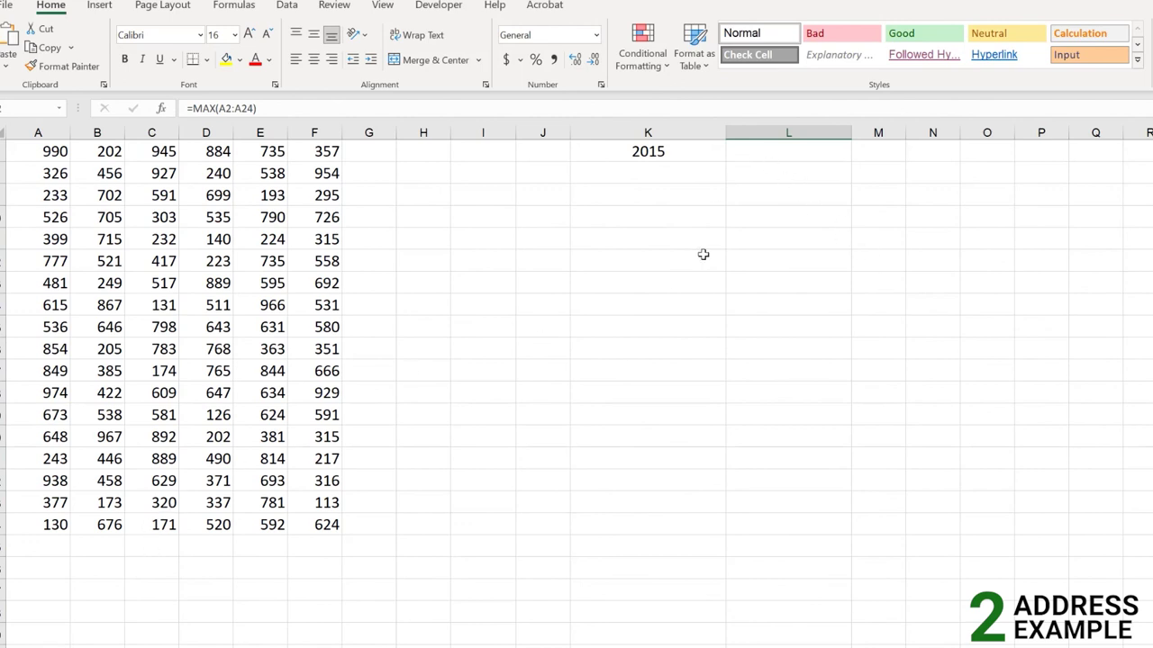
scroll(702, 255, "up", 2)
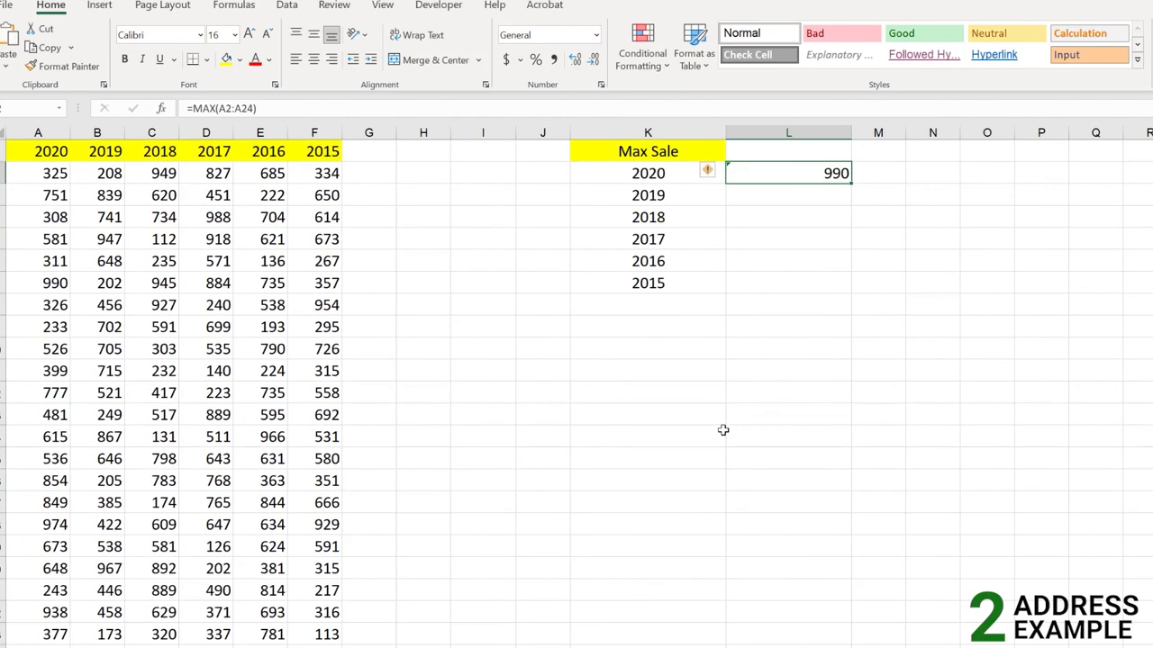
double_click(816, 169)
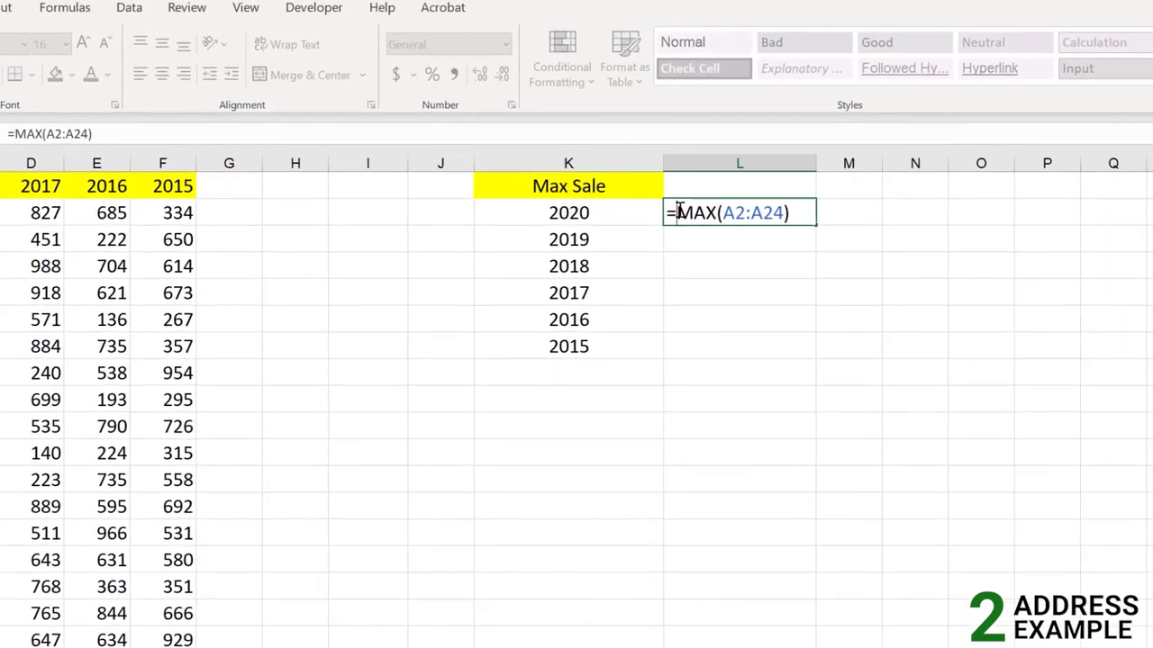
type("MATCH(")
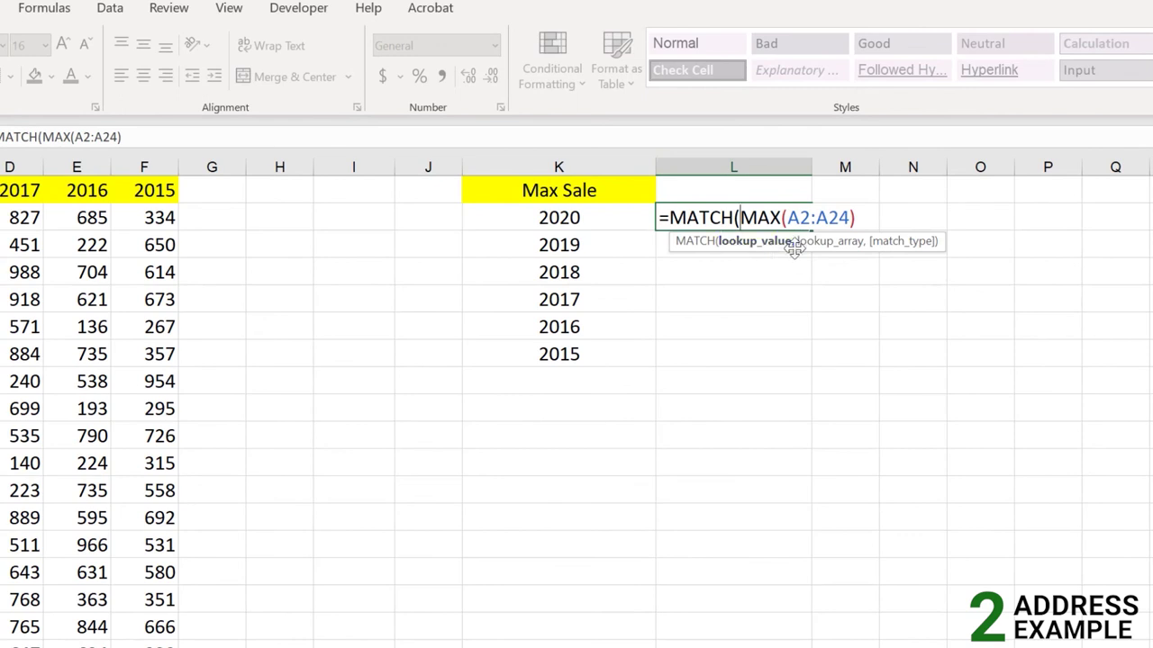
left_click(868, 218)
type(",")
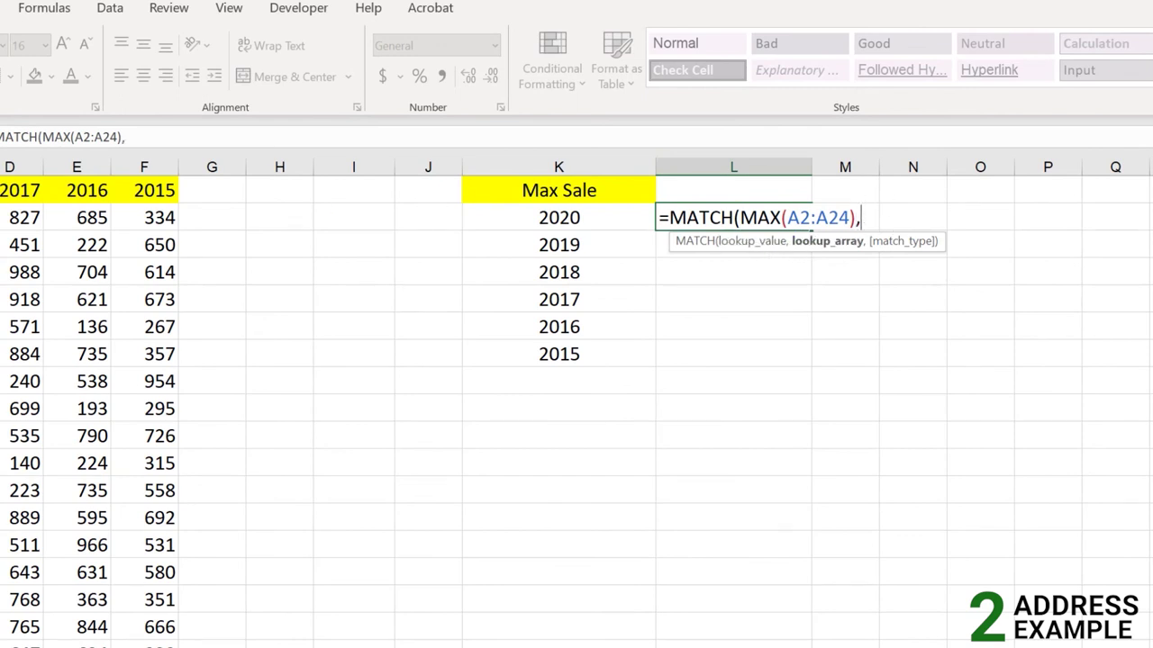
type("A:A")
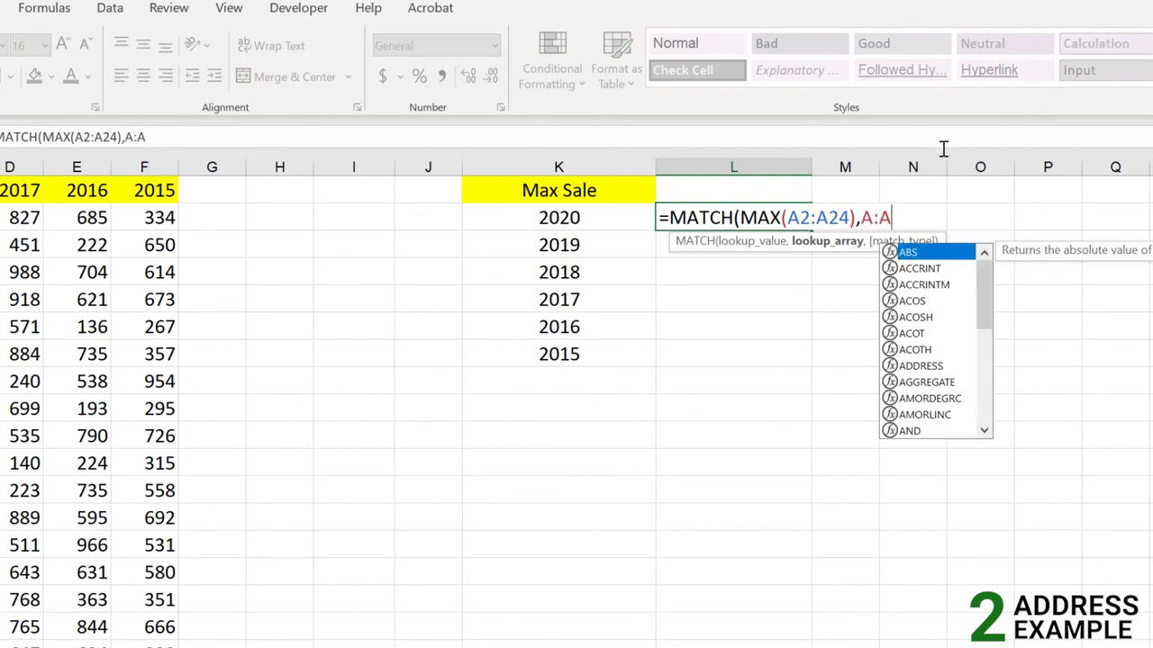
type(",")
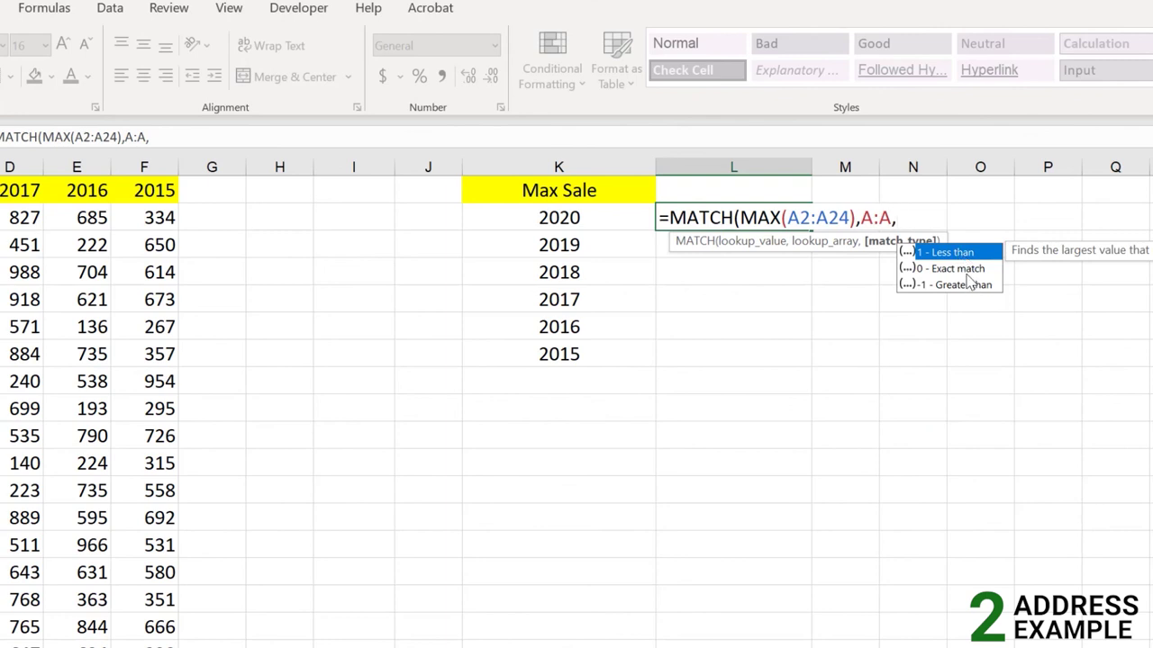
type("0)")
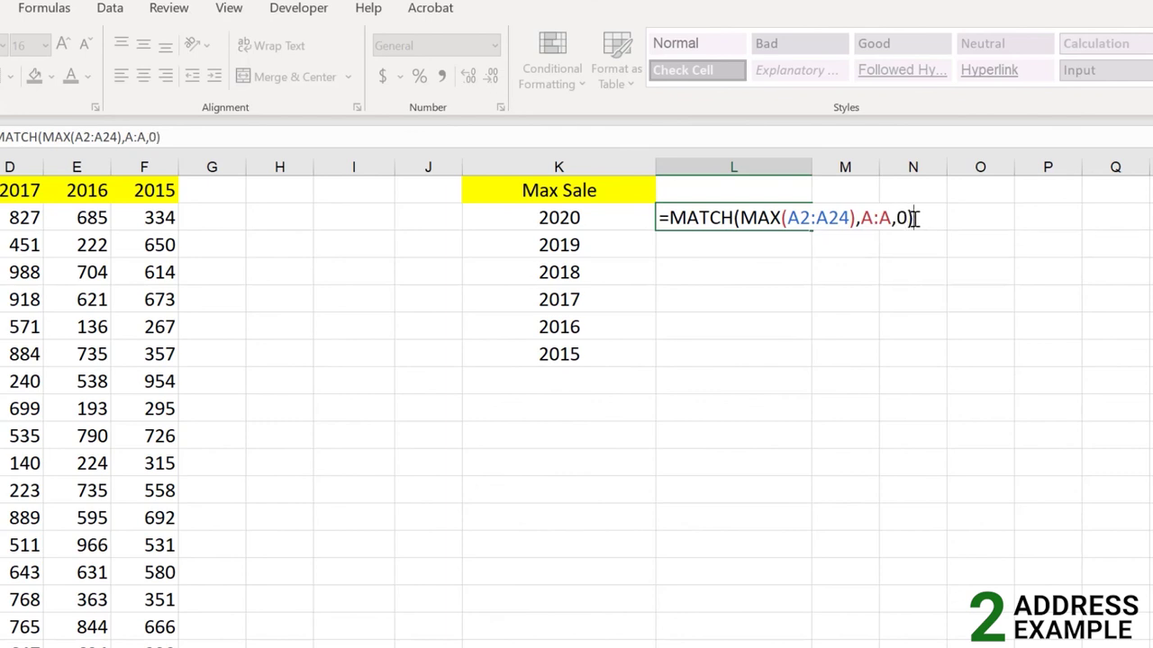
key("Return")
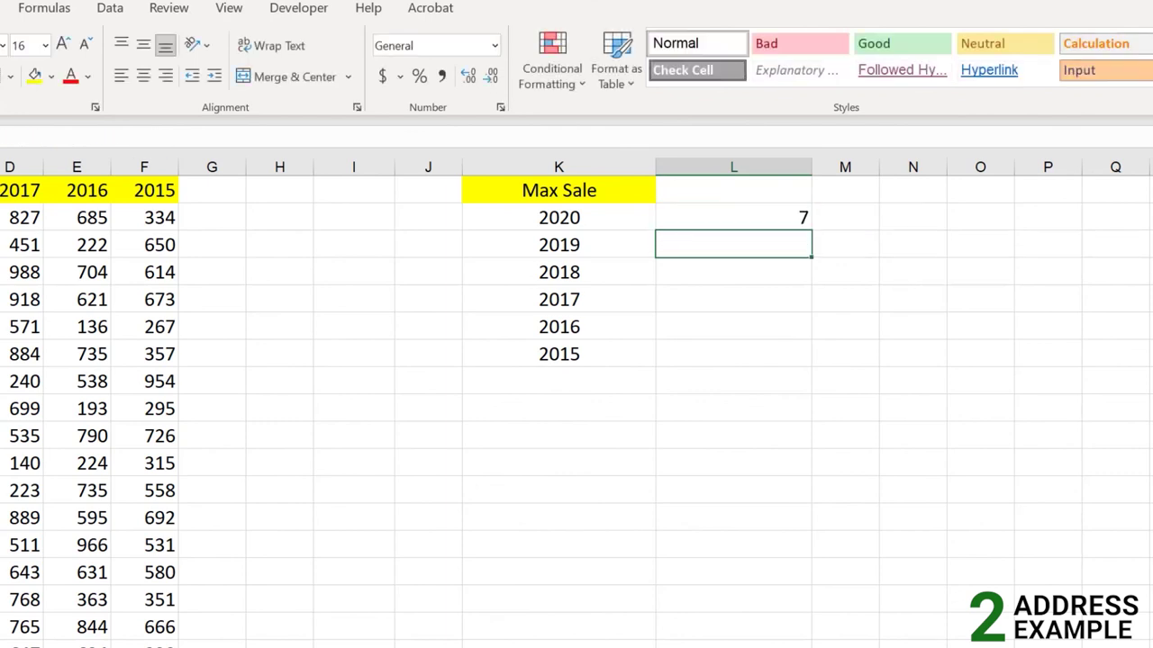
- Count down column A from the 2020 header to A7 to check the row position returned in L2
left_click(776, 221)
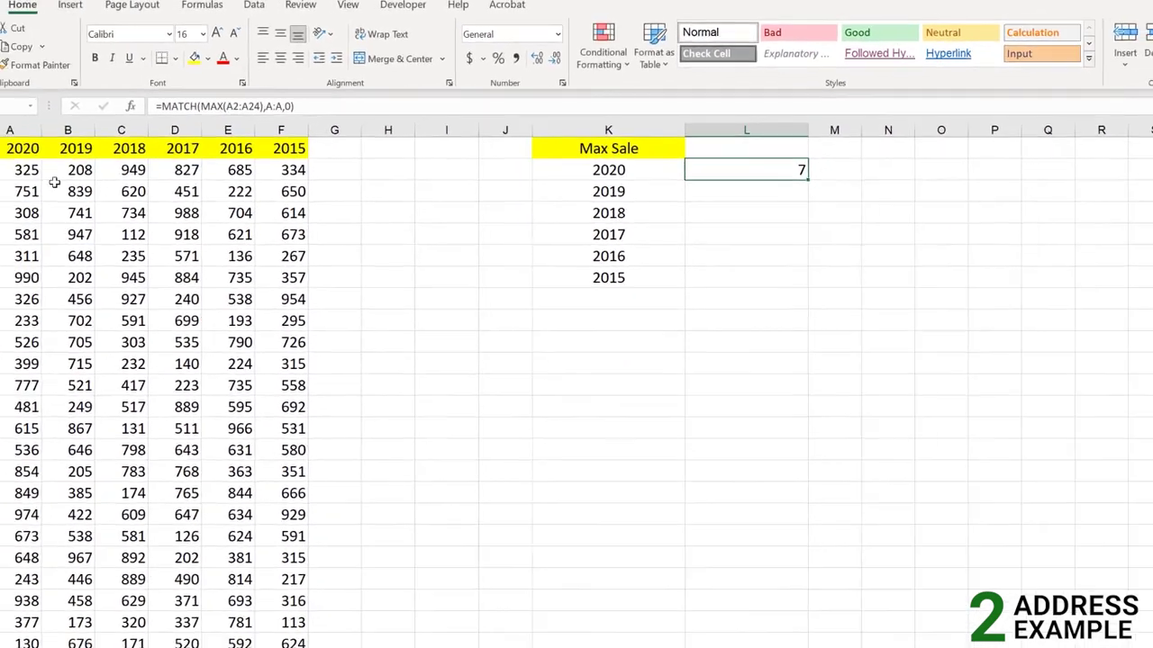
left_click(40, 145)
left_click(51, 164)
left_click(53, 184)
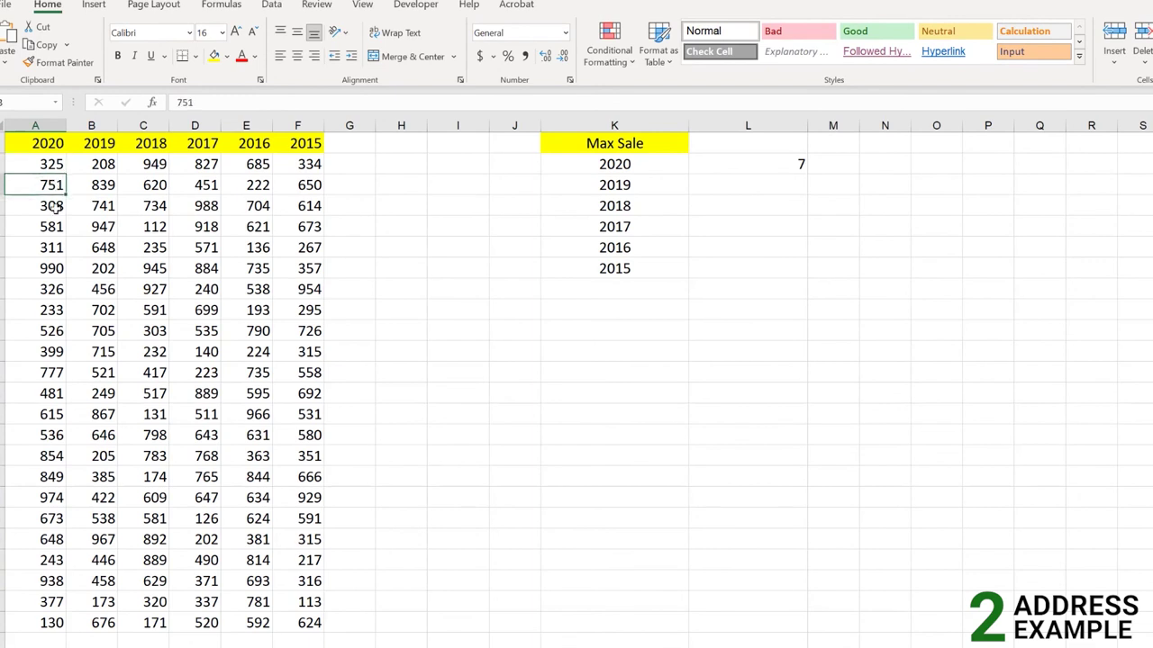
left_click(52, 205)
left_click(52, 226)
left_click(52, 247)
left_click(54, 268)
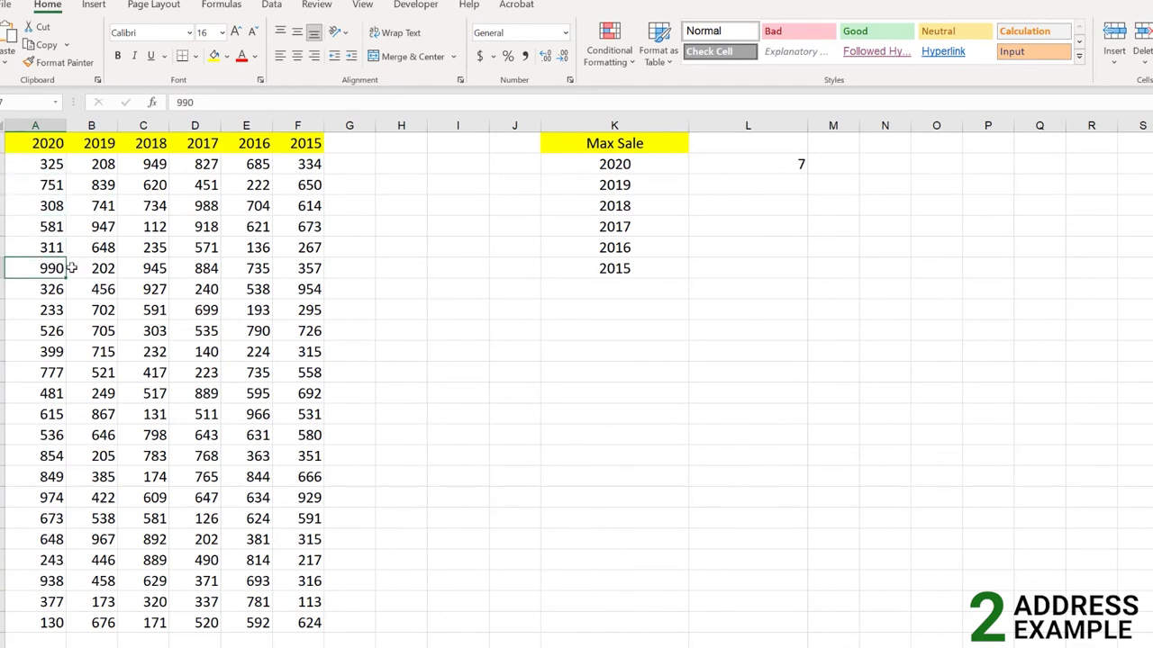
left_click(784, 165)
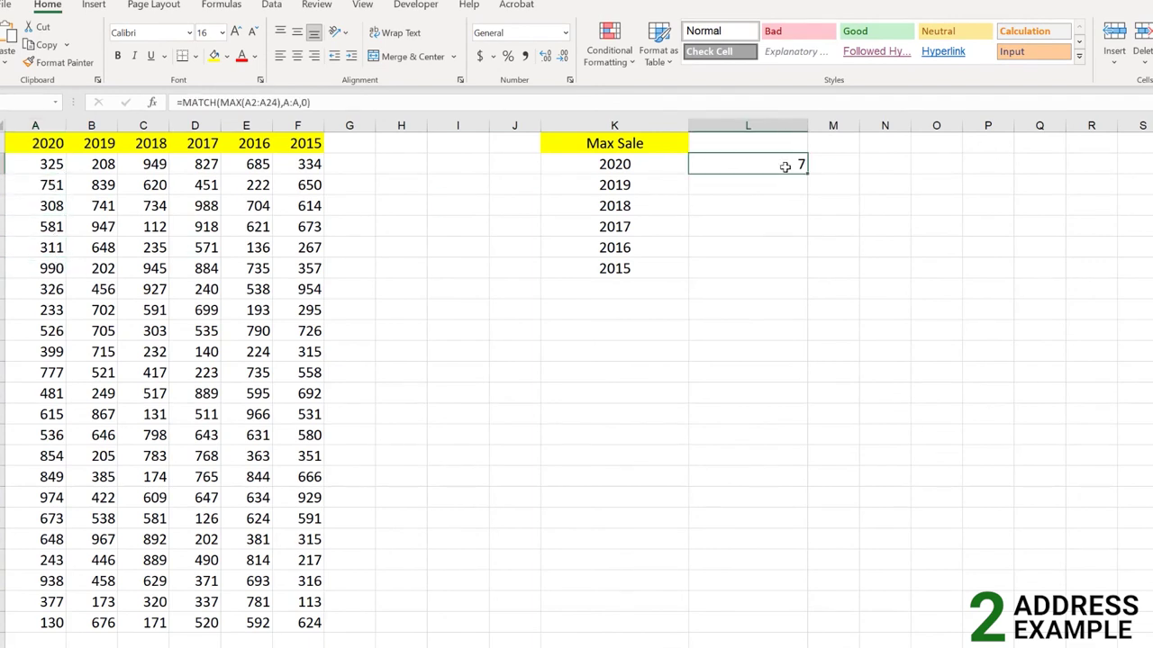
- Review the MAX lookup value and column A lookup array in L2's MATCH formula, and compare its result with A7
double_click(785, 165)
left_click(869, 164)
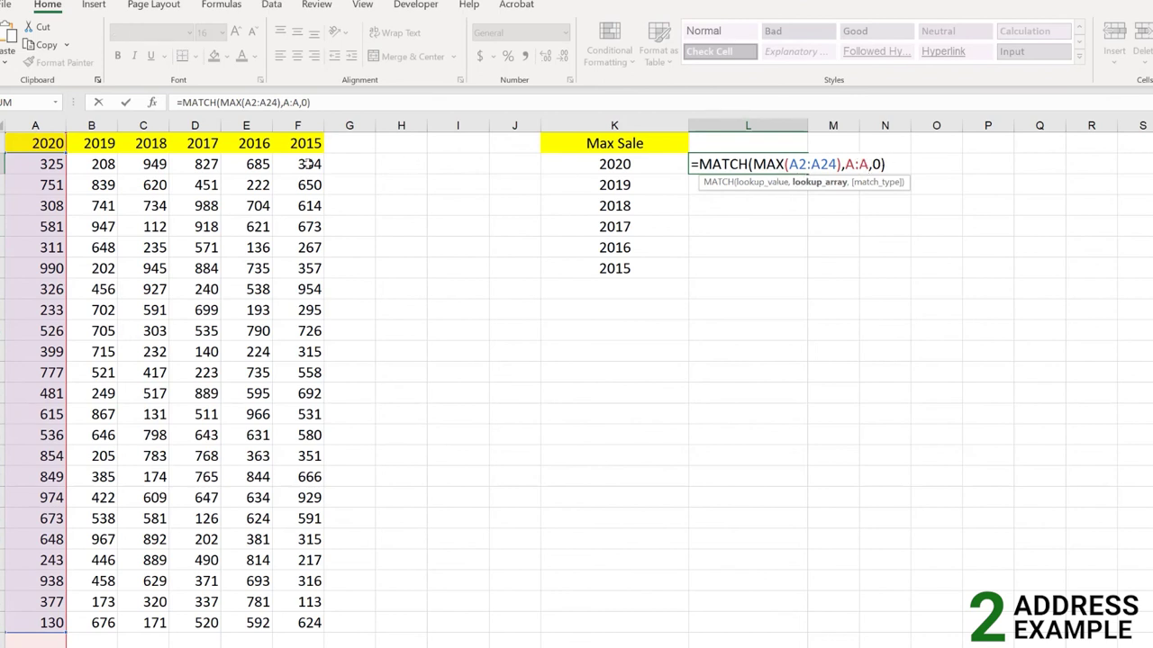
left_click(838, 164)
left_click_drag(841, 164, 754, 164)
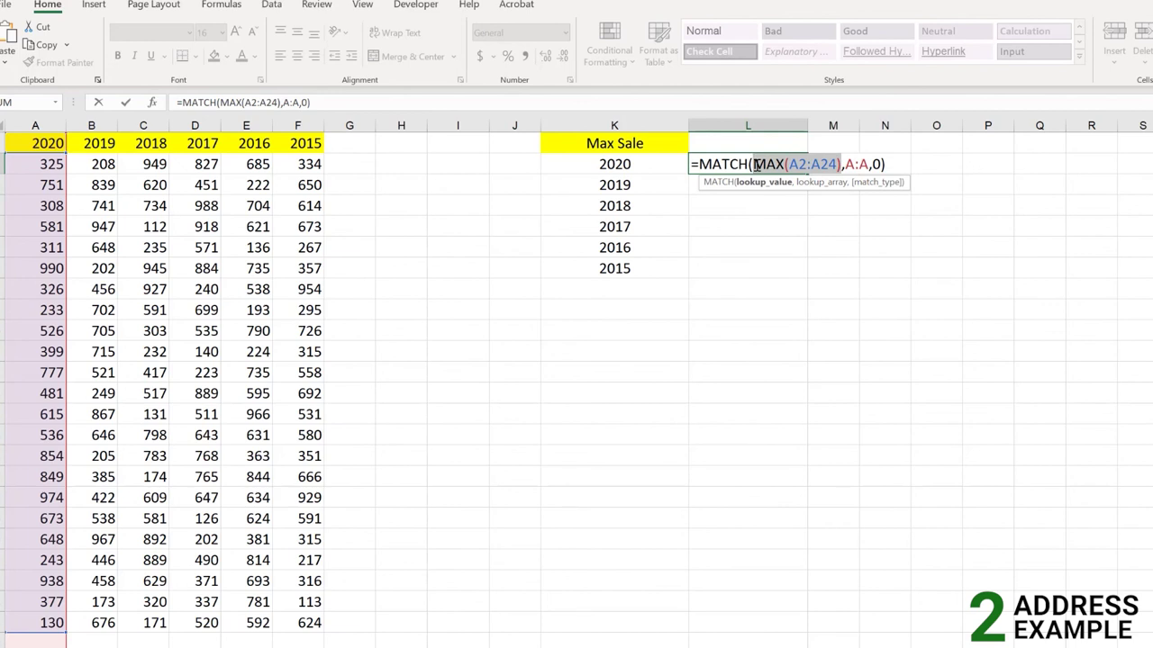
left_click(806, 164)
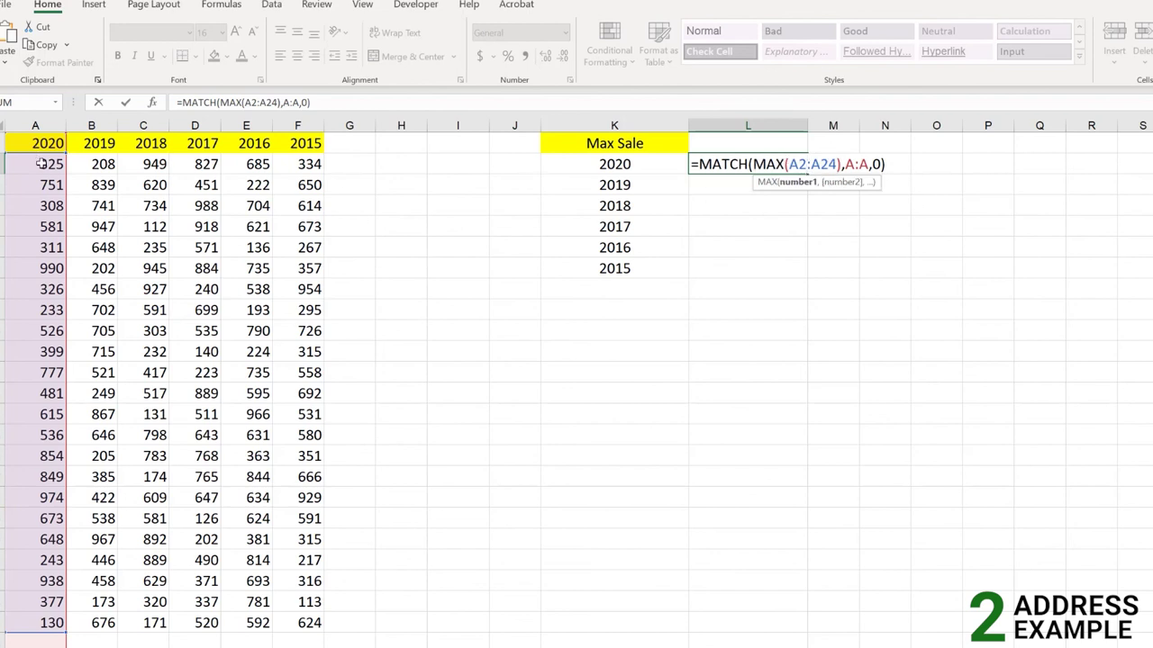
left_click(861, 164)
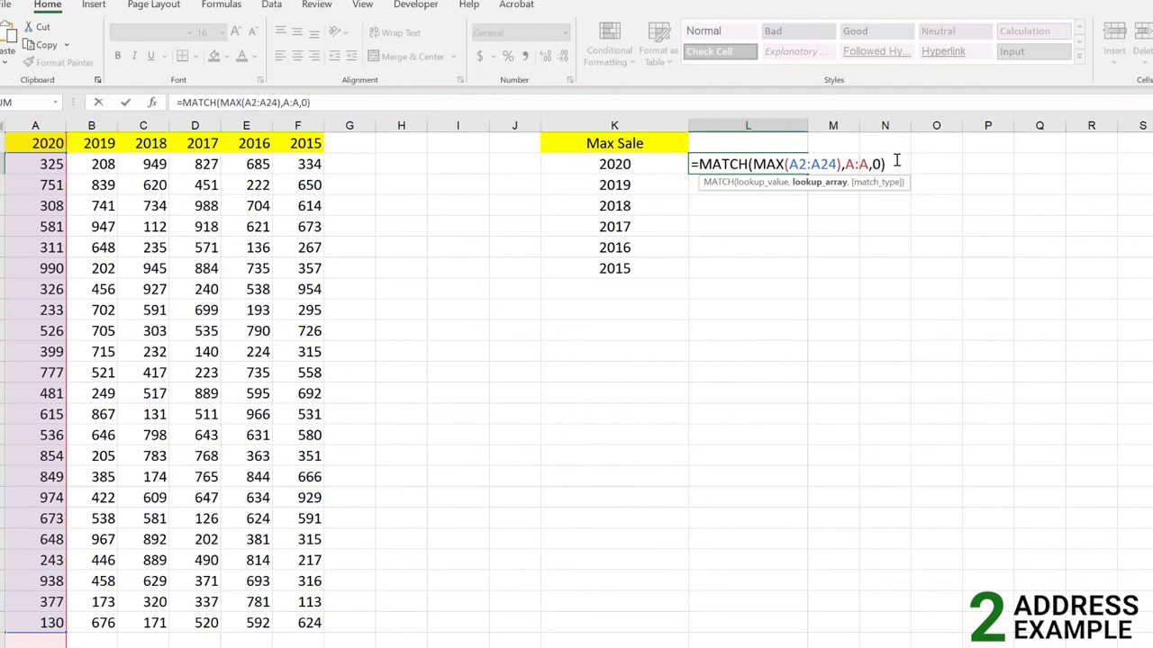
key("Return")
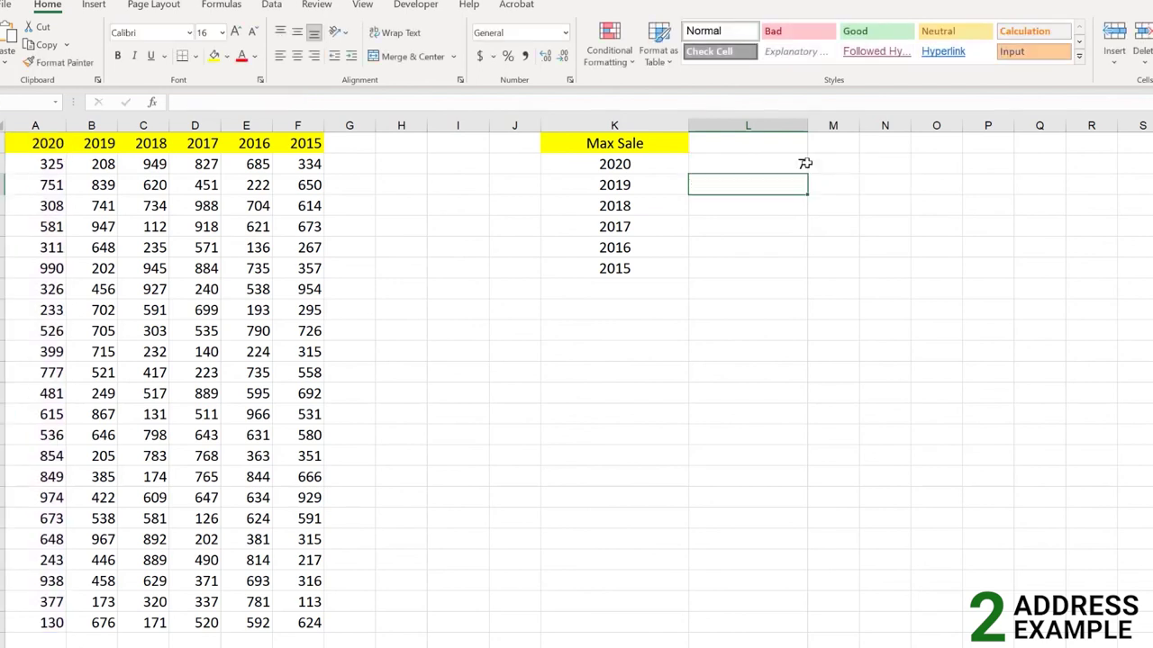
left_click(801, 163)
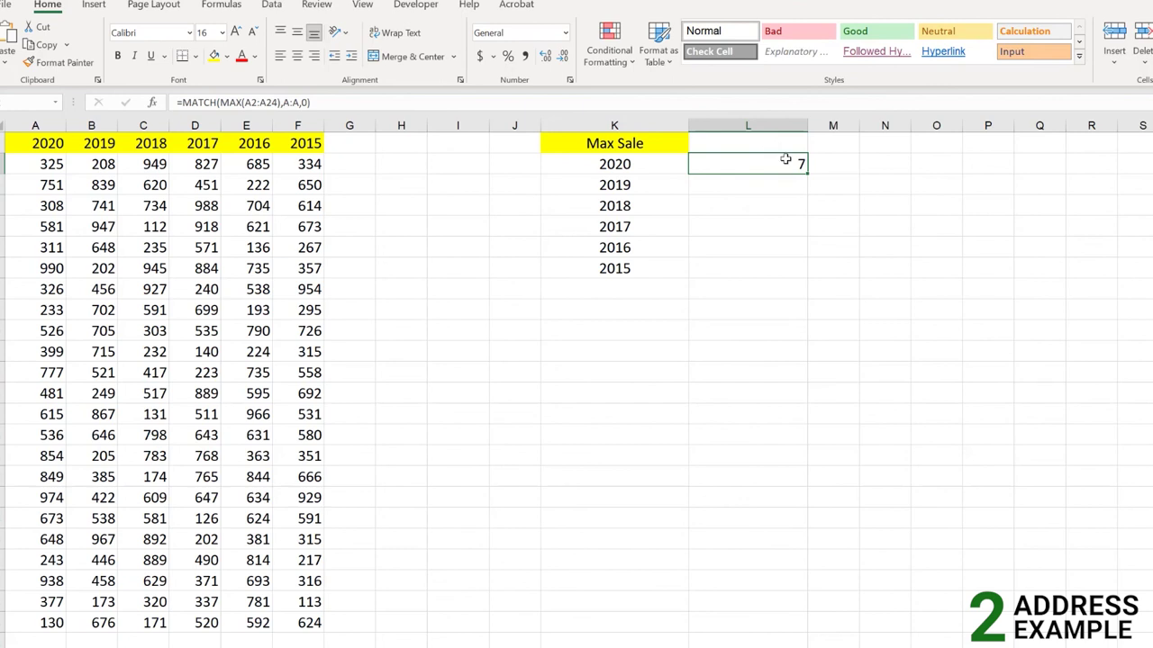
left_click(53, 274)
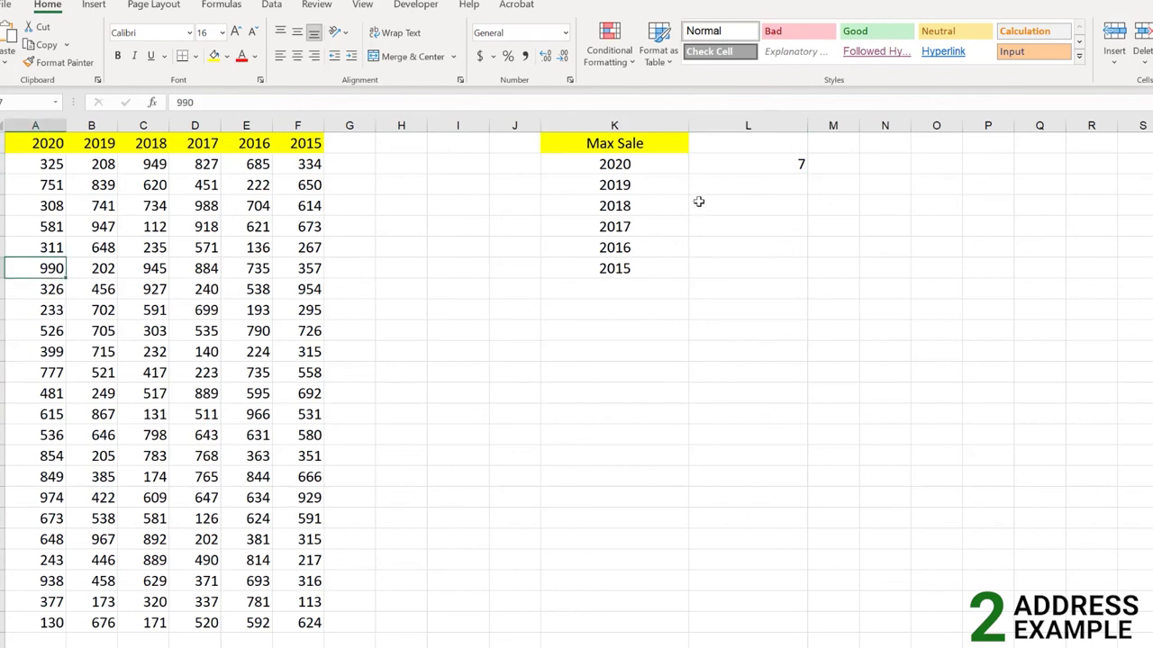
left_click(790, 163)
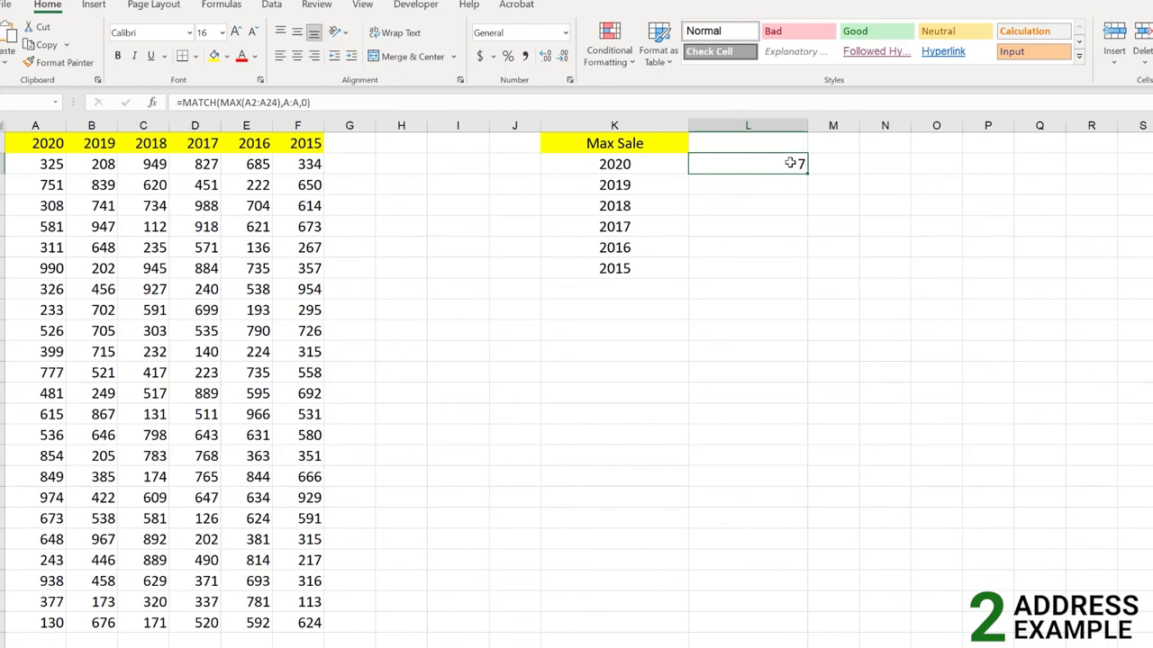
- Wrap the MATCH formula in L2 in ADDRESS with column number 1, giving =ADDRESS(MATCH(MAX(A2:A24),A:A,0),1)
double_click(790, 163)
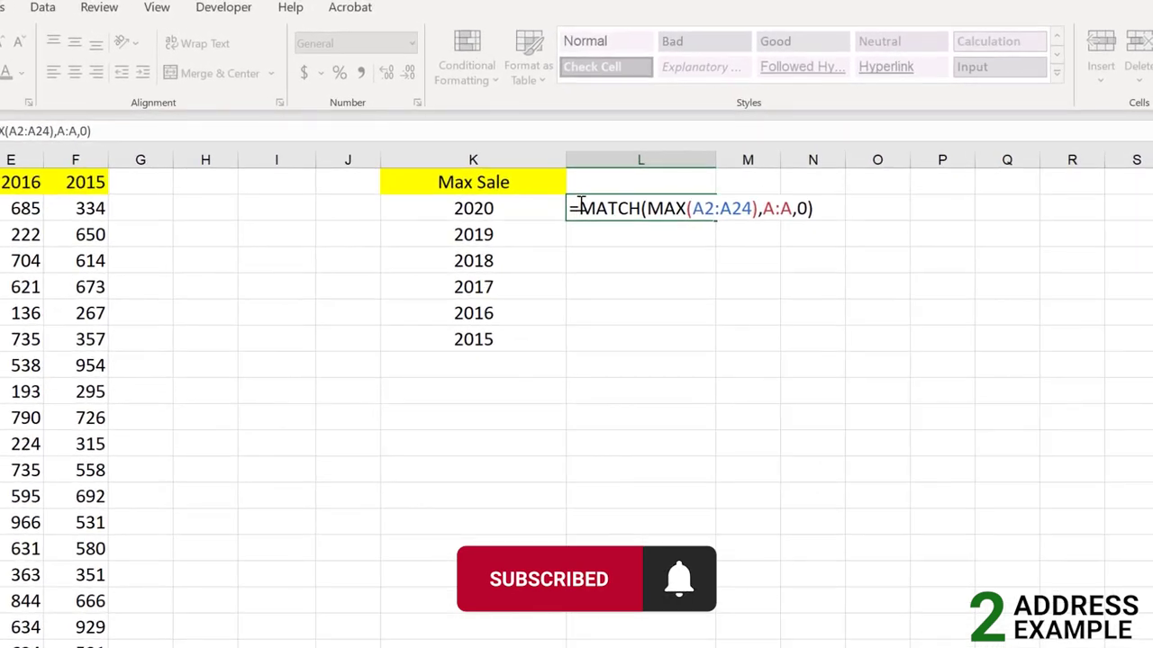
type("ADD")
key("Tab")
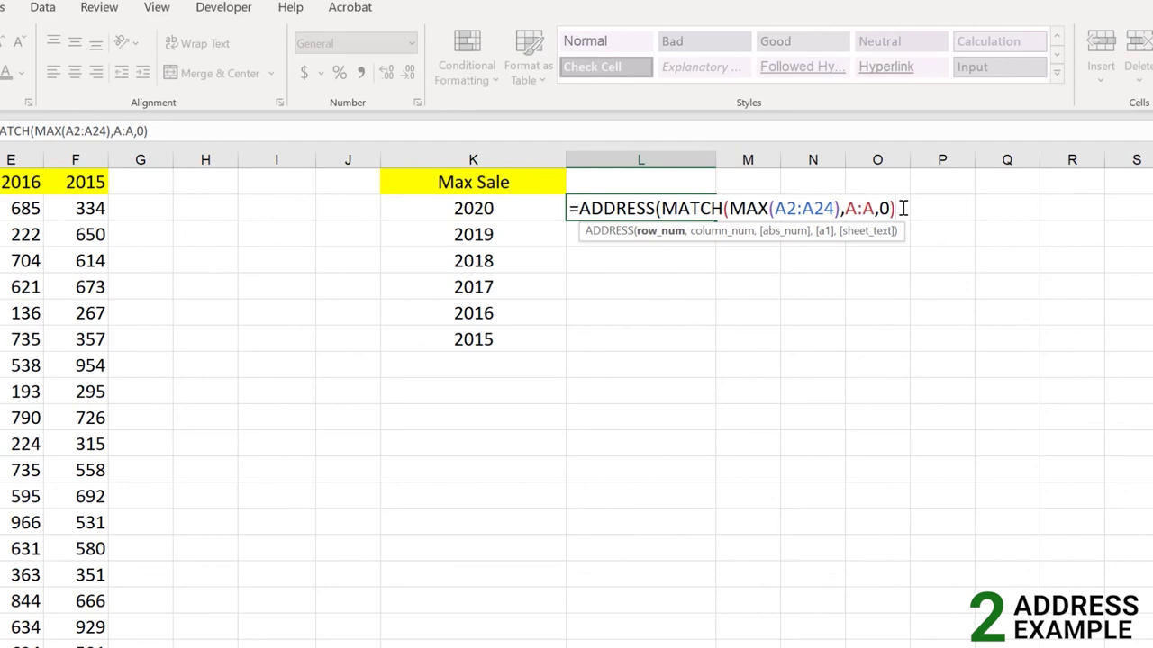
type(",")
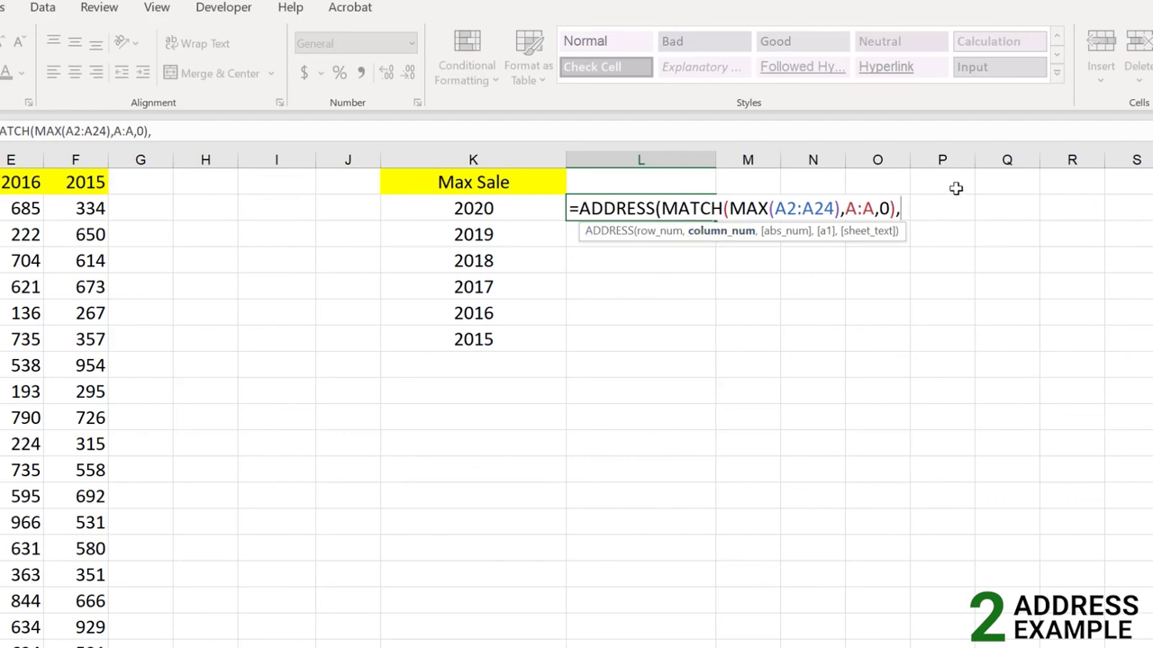
type("1,")
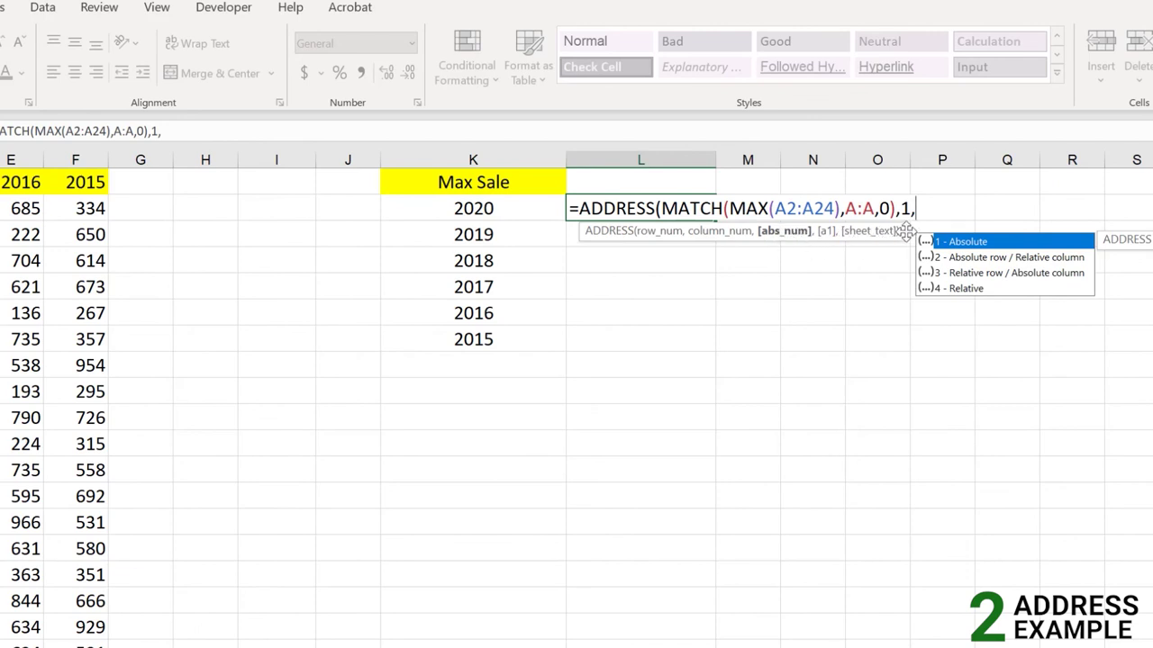
key("BackSpace")
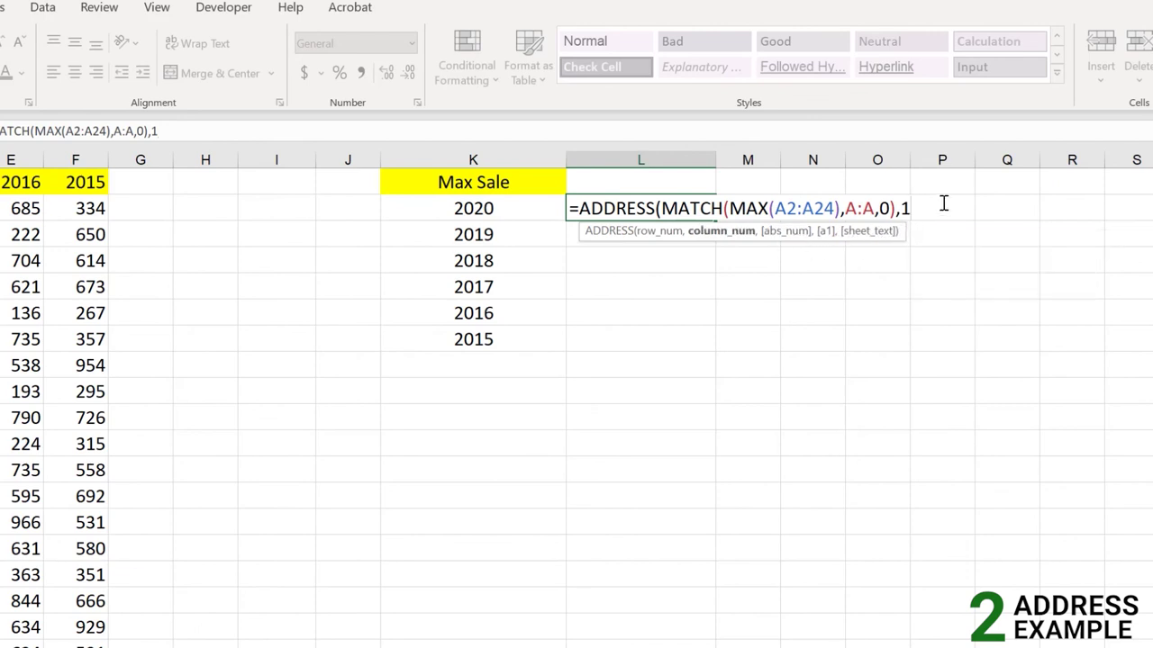
type(")")
key("Return")
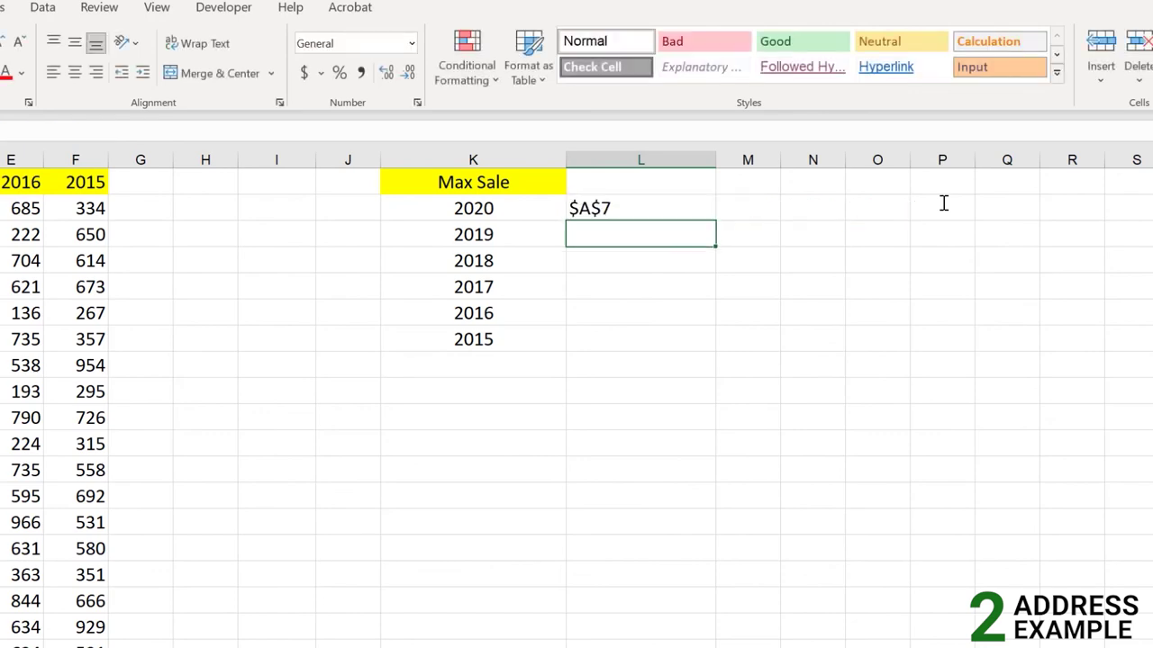
- Compare the address in L2 with cell A7, and fill the ADDRESS formula down from L2 to L7
left_click(654, 207)
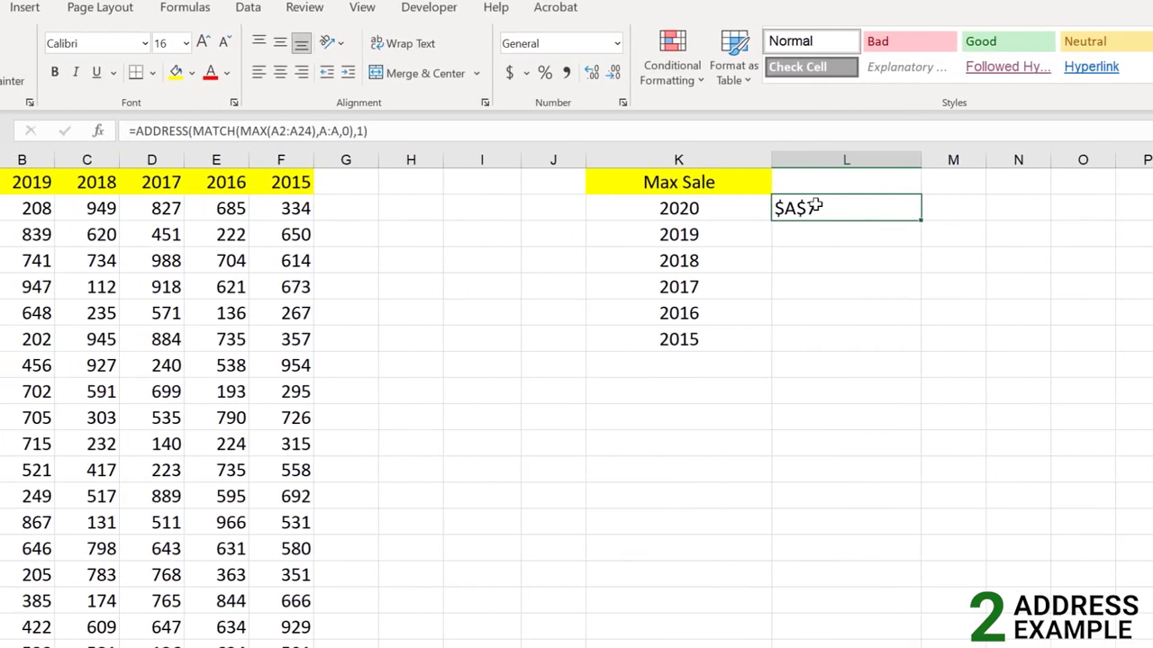
left_click(55, 339)
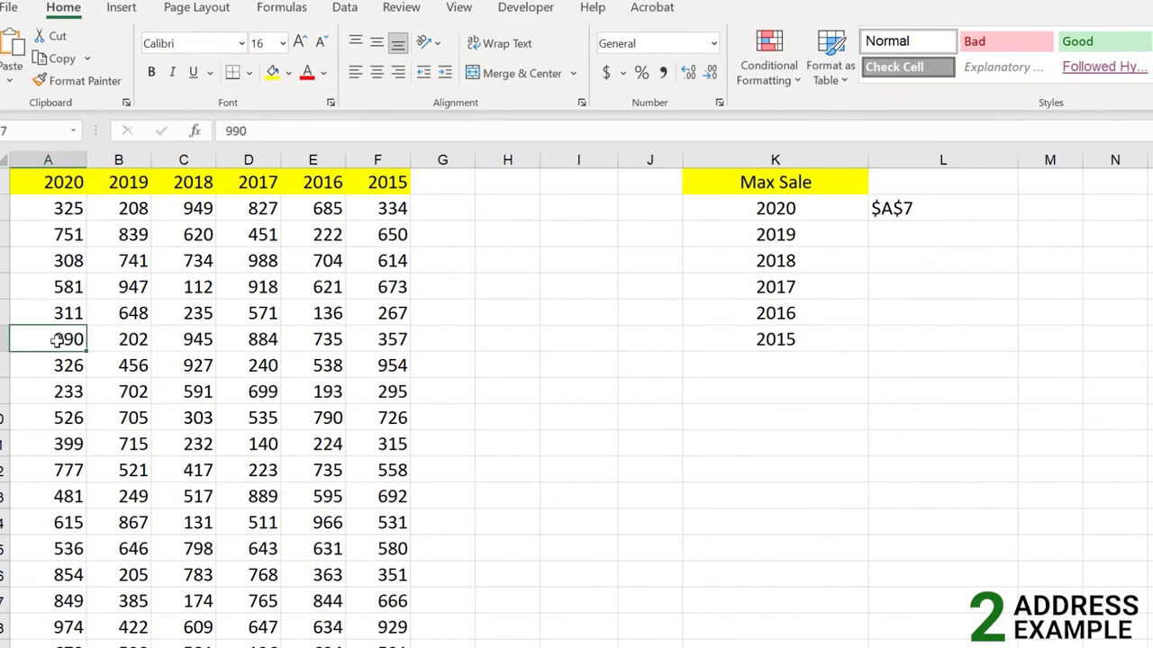
left_click(935, 208)
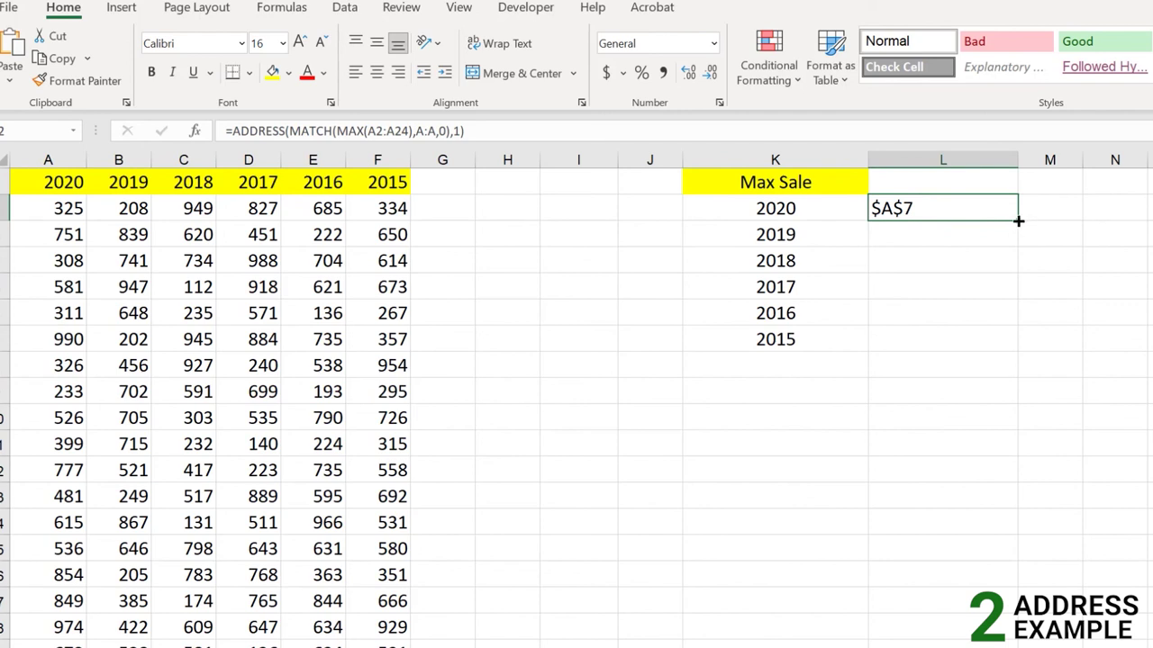
left_click_drag(1017, 221, 1013, 343)
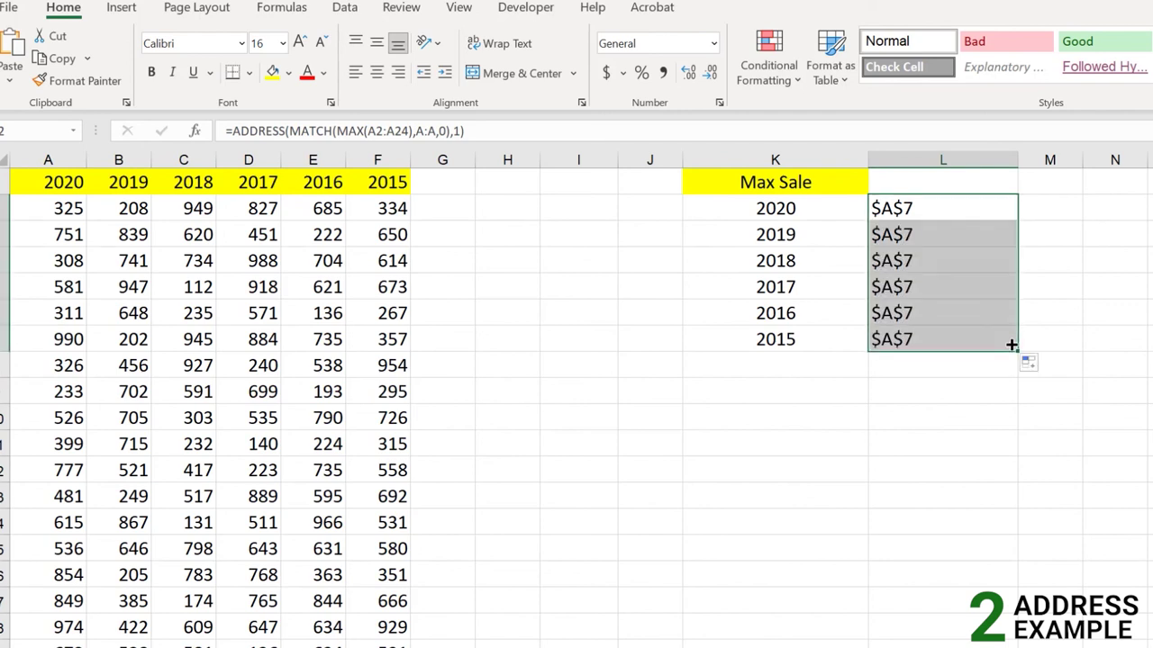
- Inspect the copied ADDRESS formulas in L3:L7 to see which column references they use for 2019 to 2015
left_click(952, 263)
left_click(949, 236)
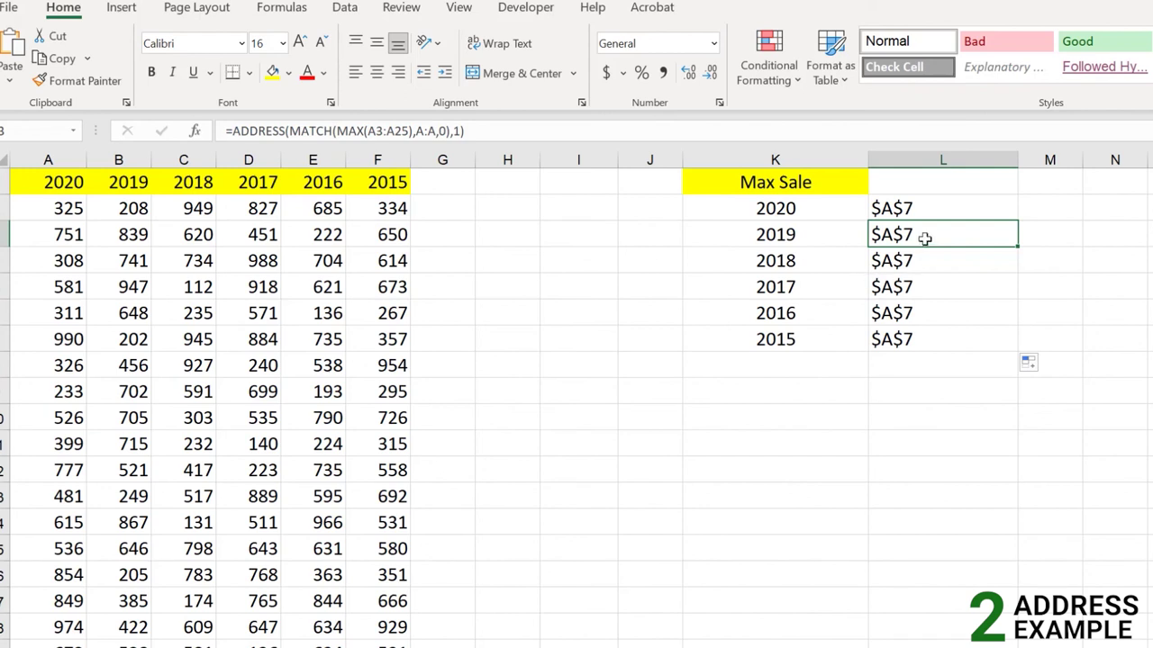
left_click_drag(924, 238, 929, 339)
key("Delete")
key("ctrl+v")
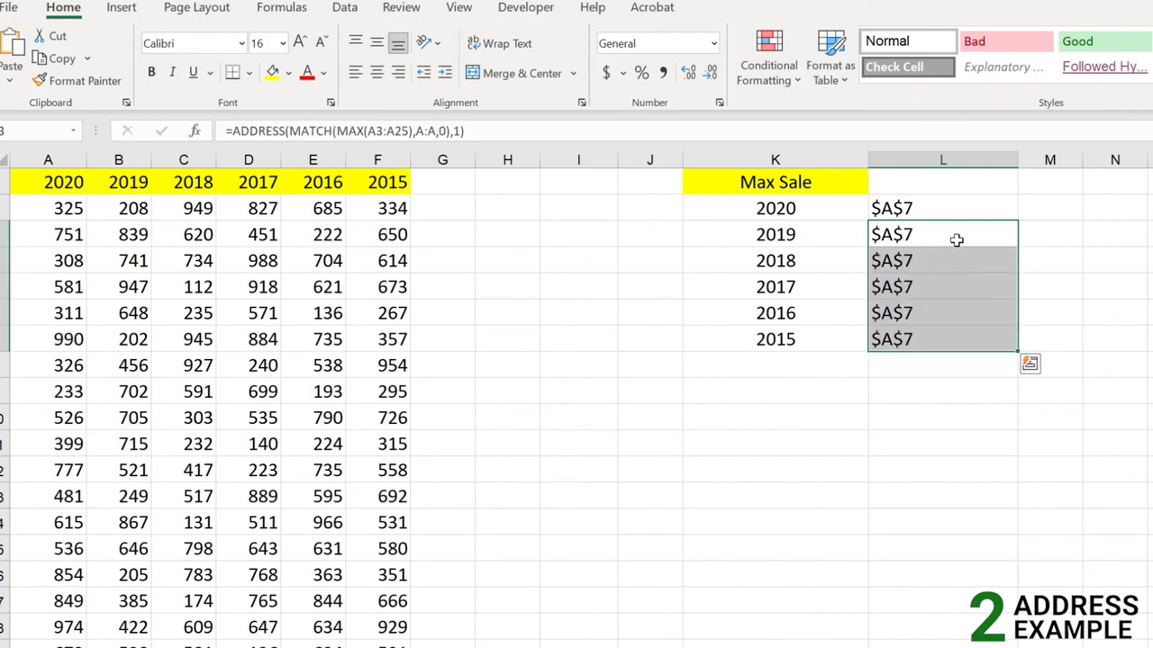
left_click(954, 233)
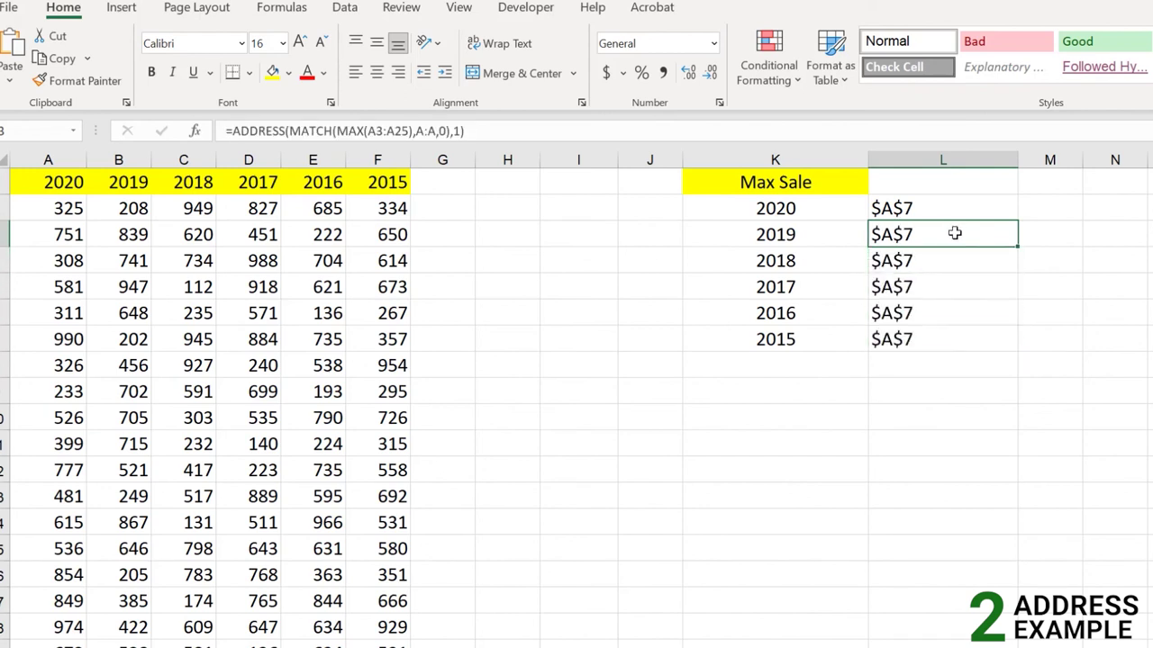
- Change the MAX range in L3's ADDRESS formula to B2:B24 for the 2019 sales
left_click(376, 129)
key("BackSpace")
type("B2")
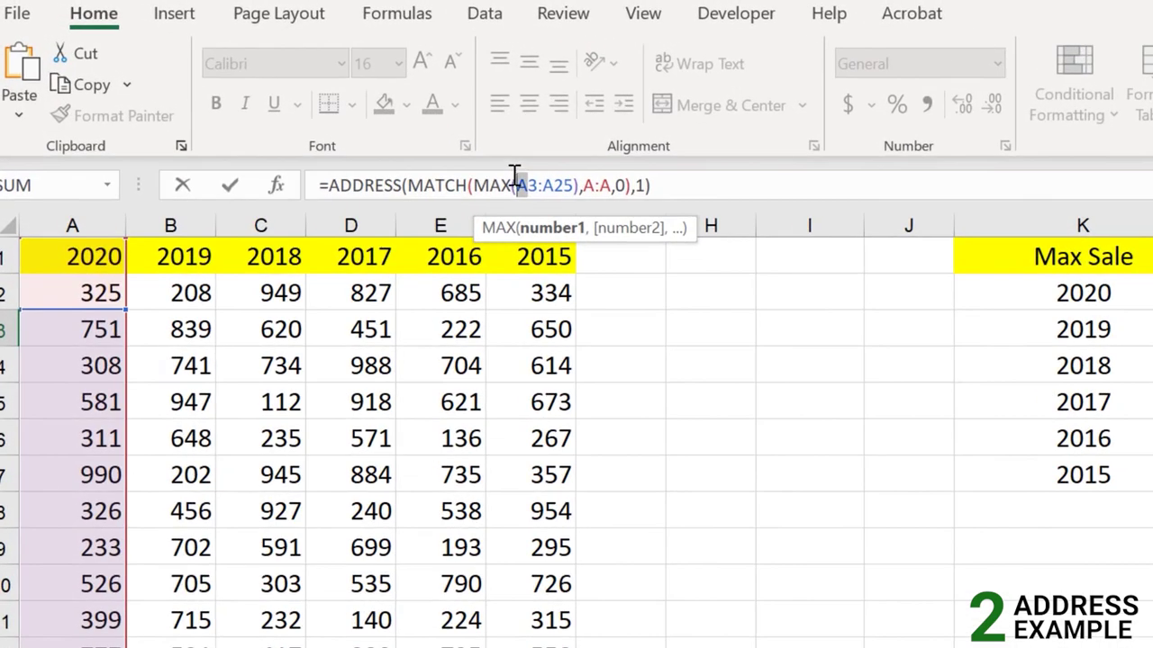
double_click(556, 186)
type("B24")
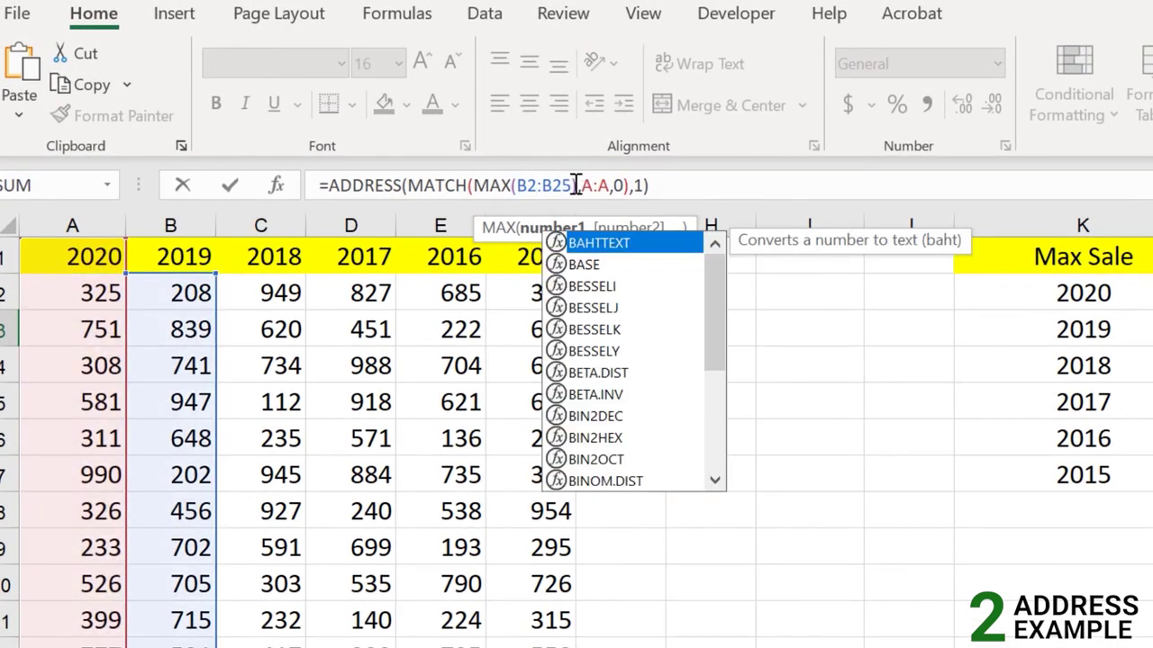
- Set the MATCH lookup array in L3's formula to B:B, and compare the resulting address with cell B20
left_click_drag(610, 186, 582, 186)
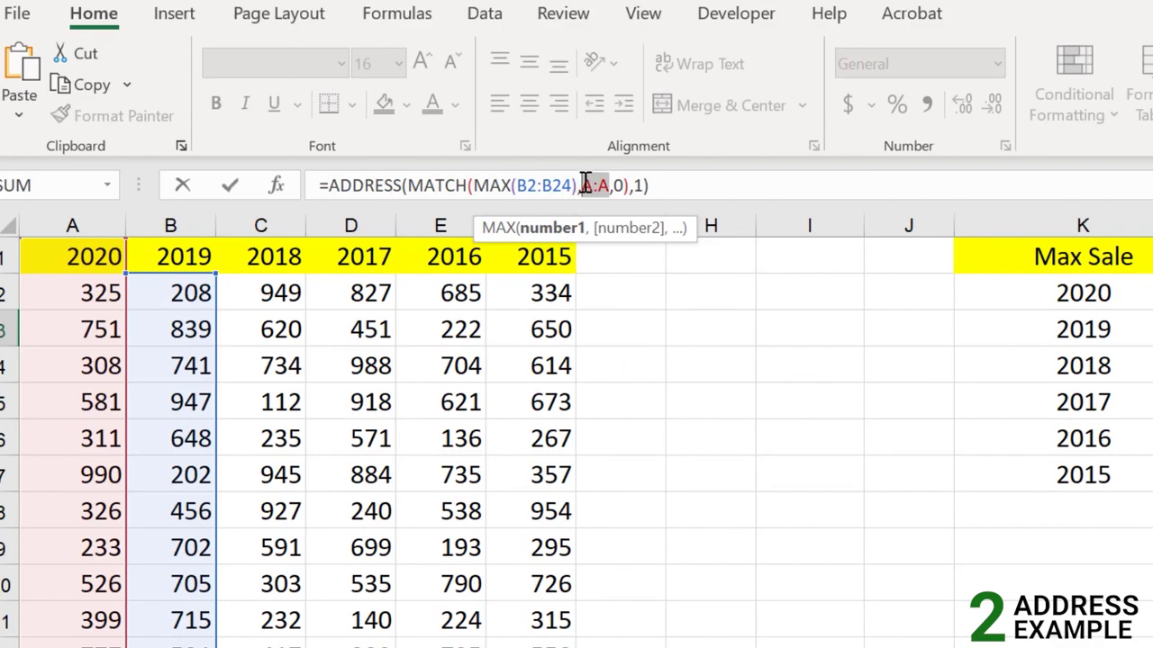
left_click(173, 225)
left_click(738, 184)
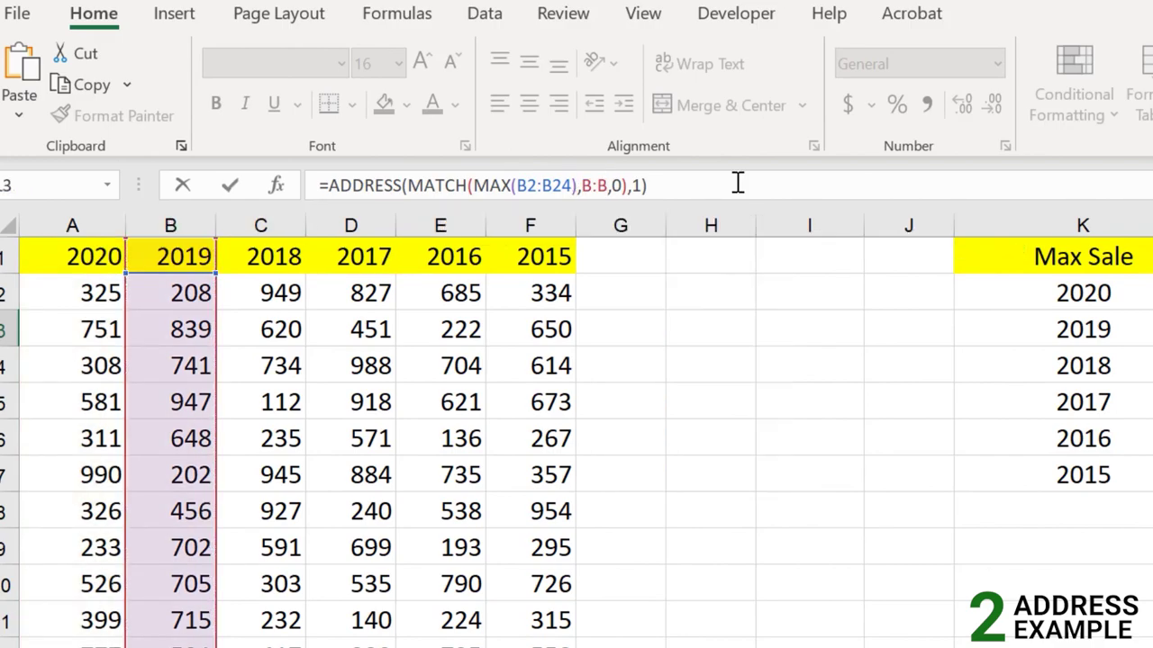
key("Return")
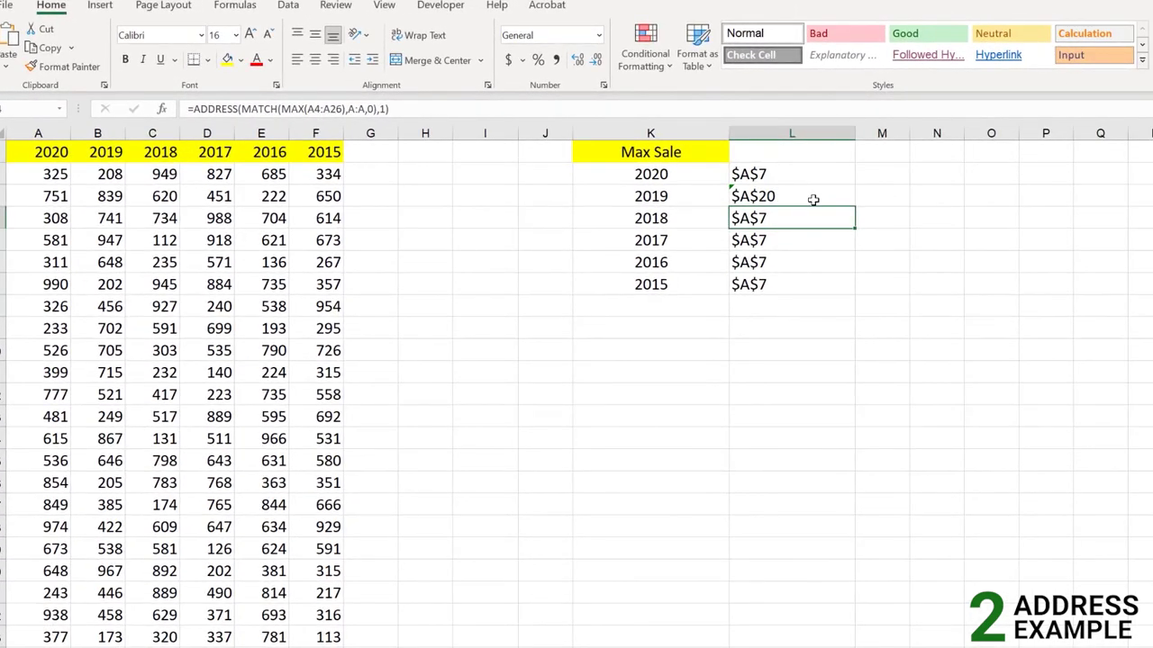
left_click(813, 196)
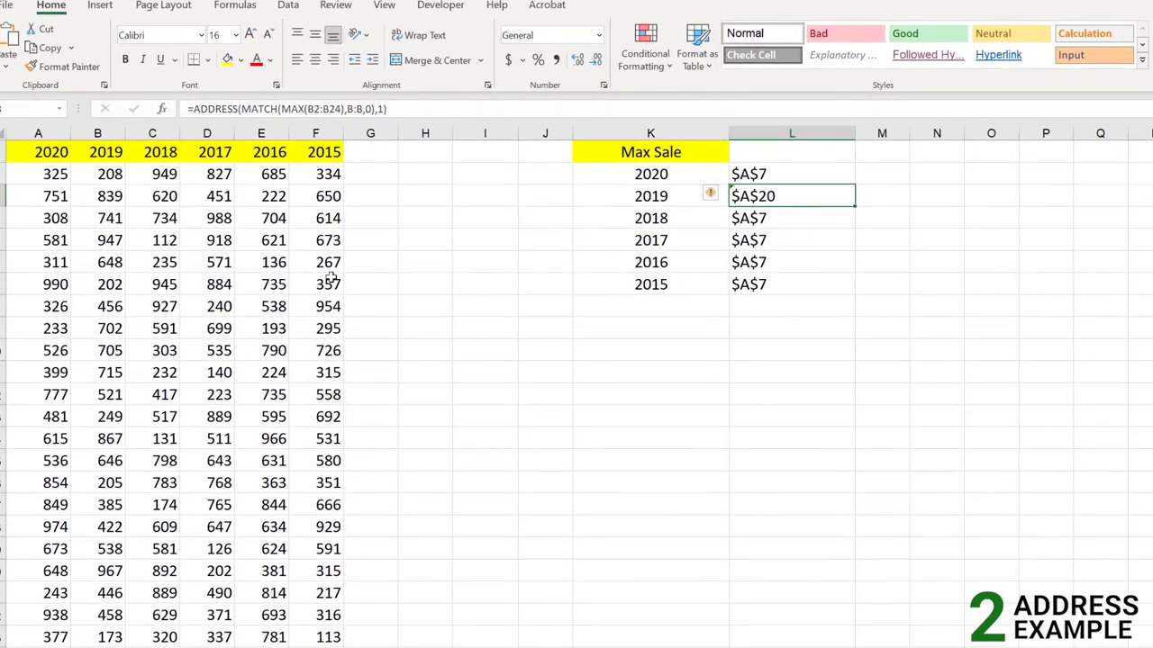
left_click(112, 569)
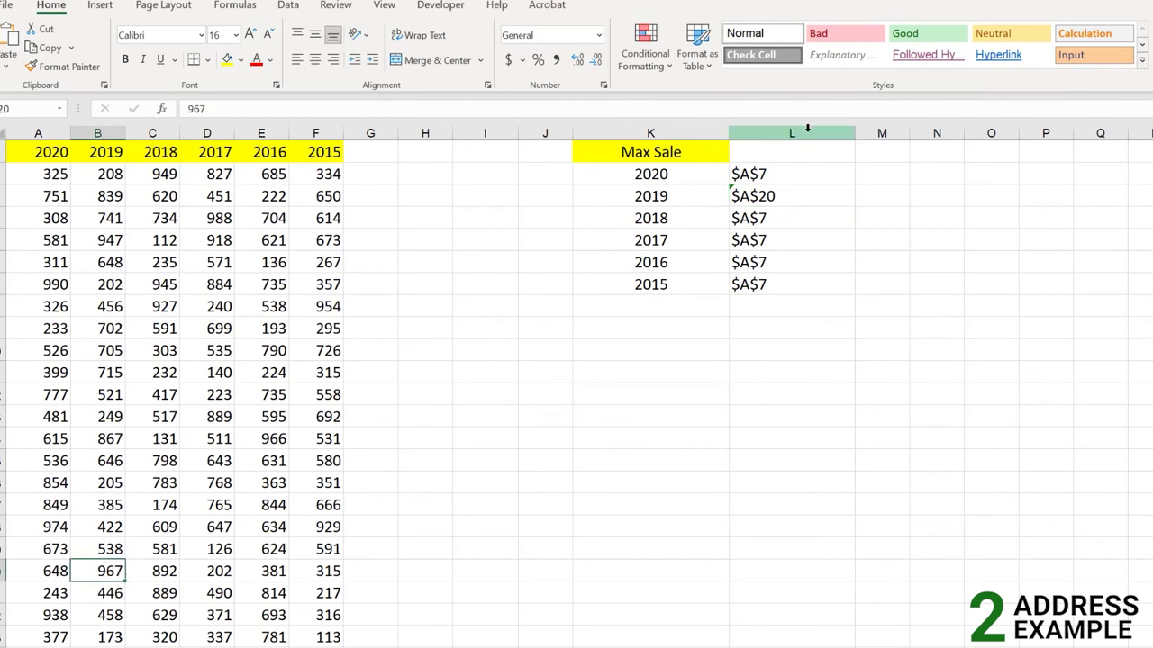
- Clear the copied ADDRESS formulas for 2018 to 2015 from L4:L7, keeping the emptied range selected
left_click_drag(790, 218, 797, 279)
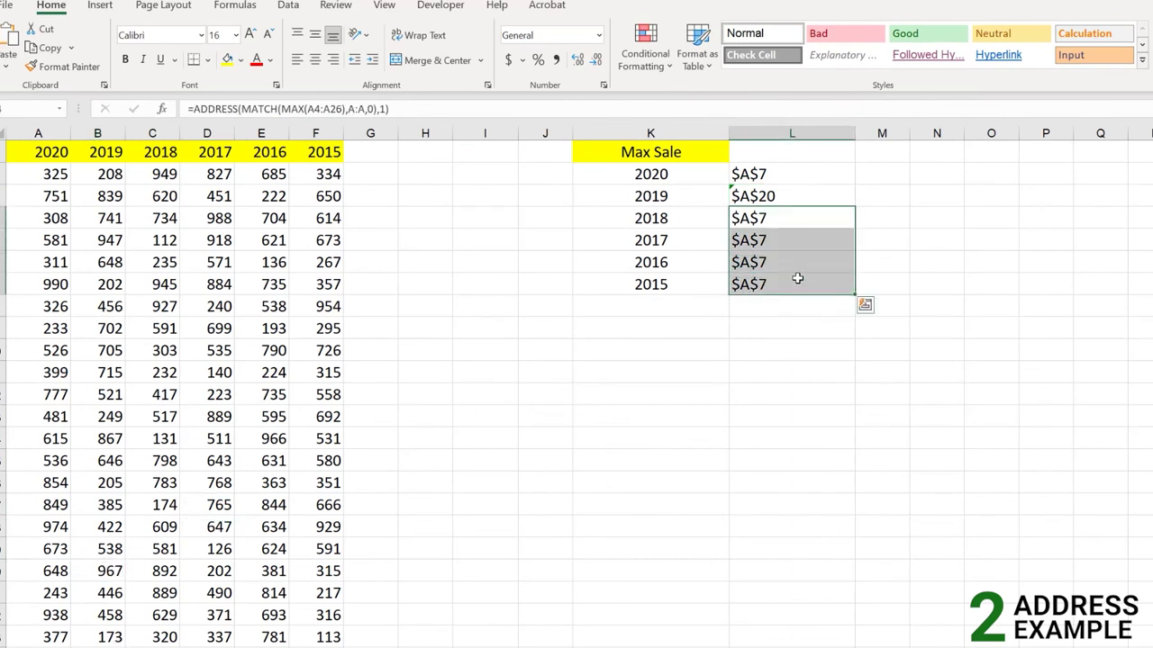
key("Delete")
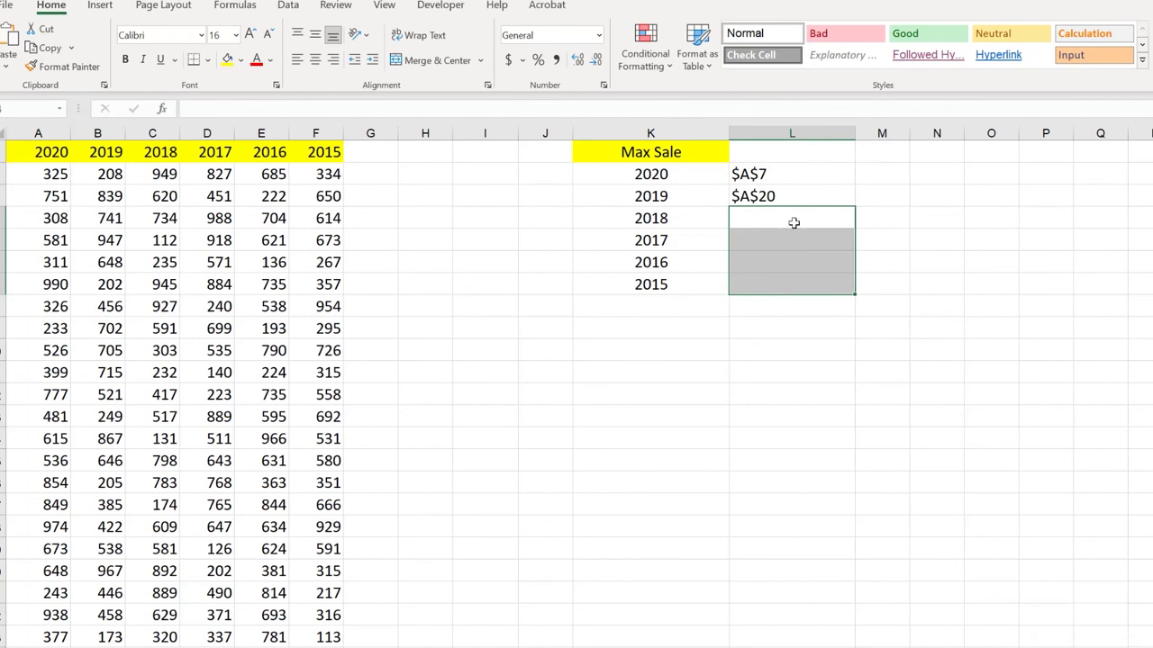
left_click_drag(793, 220, 790, 286)
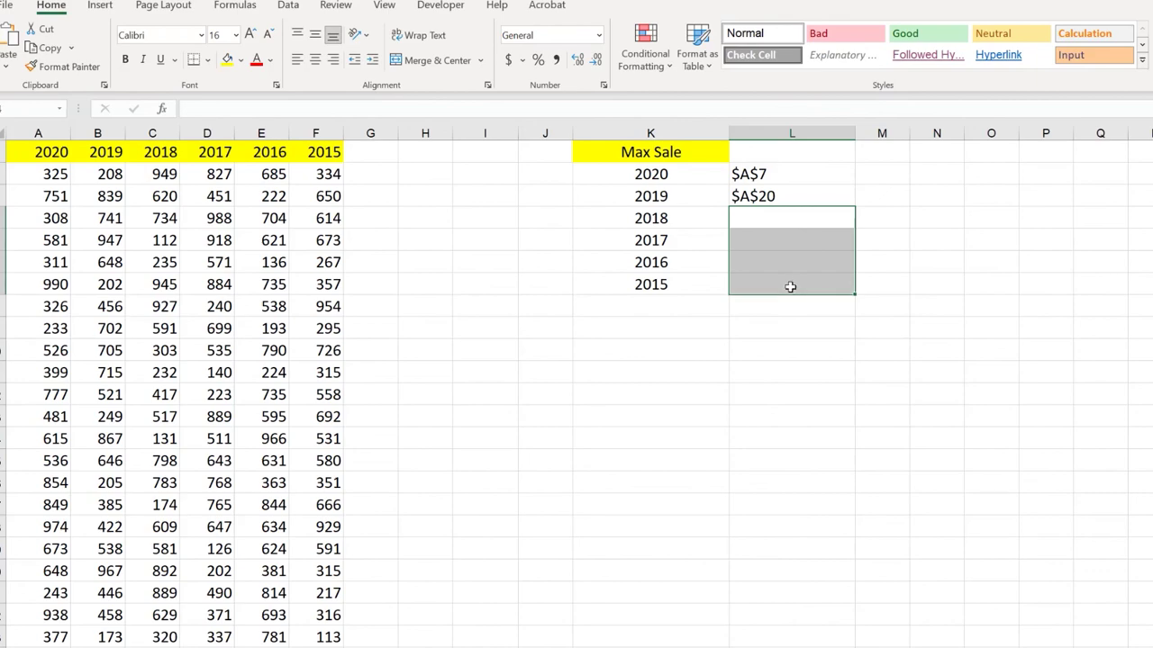